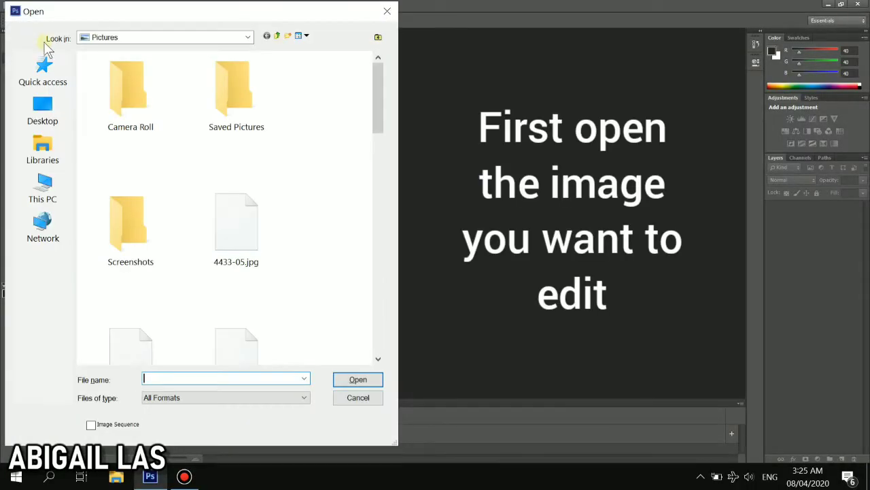
# Open WIN_20190904_18_59_43_Pro.jpg from the Pictures folder.
pyautogui.moveTo(379, 113); pyautogui.dragTo(367, 299)
pyautogui.click(242, 250)
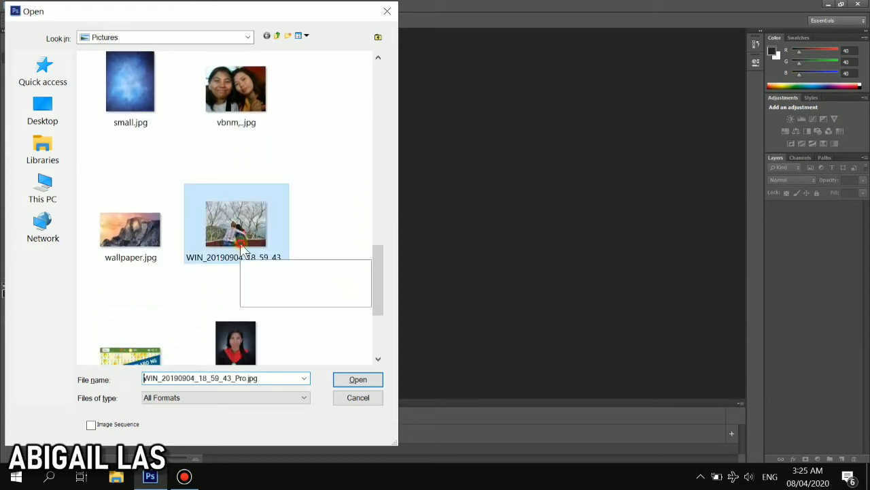
pyautogui.doubleClick(240, 246)
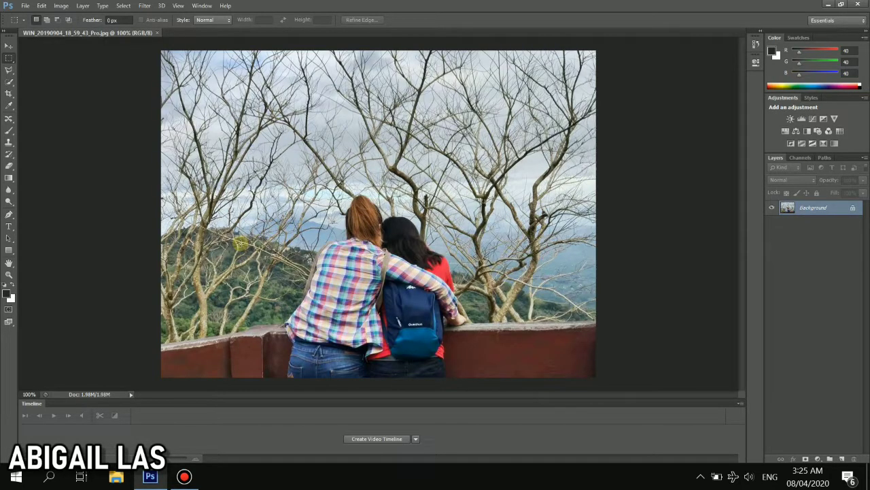
# Launch Image > Adjustments > Threshold to preview the photo as black and white.
pyautogui.click(24, 6)
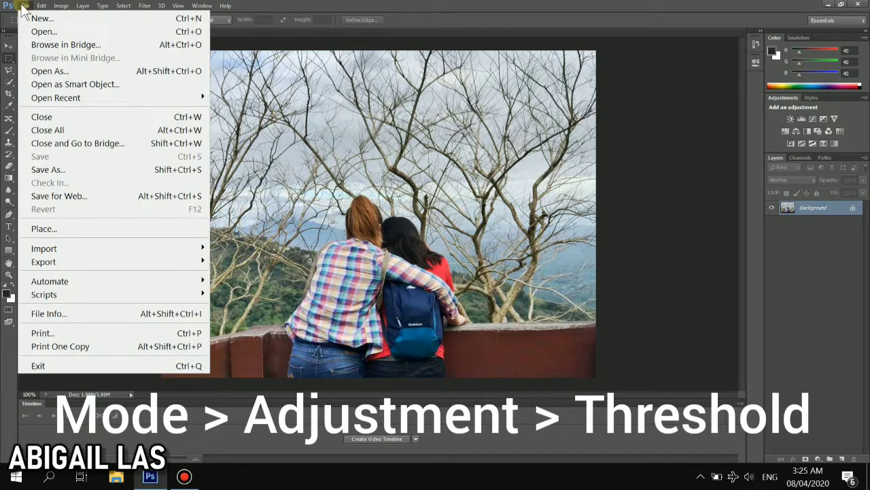
pyautogui.click(39, 6)
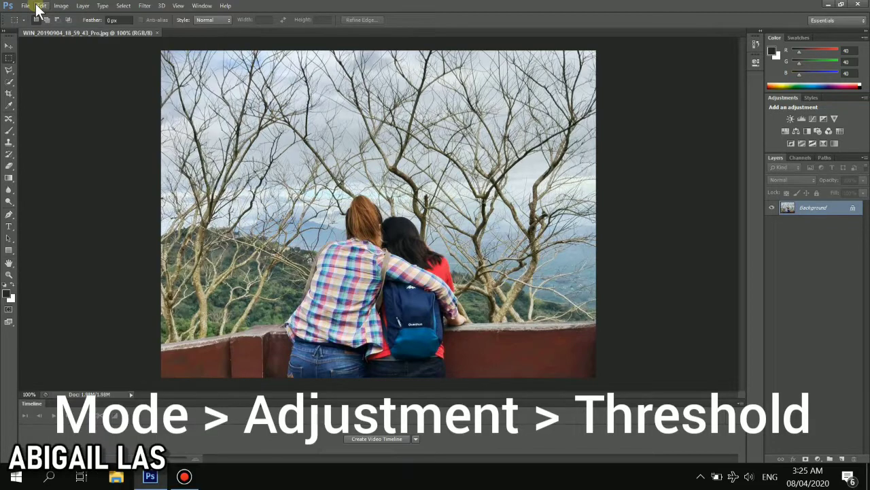
pyautogui.click(58, 6)
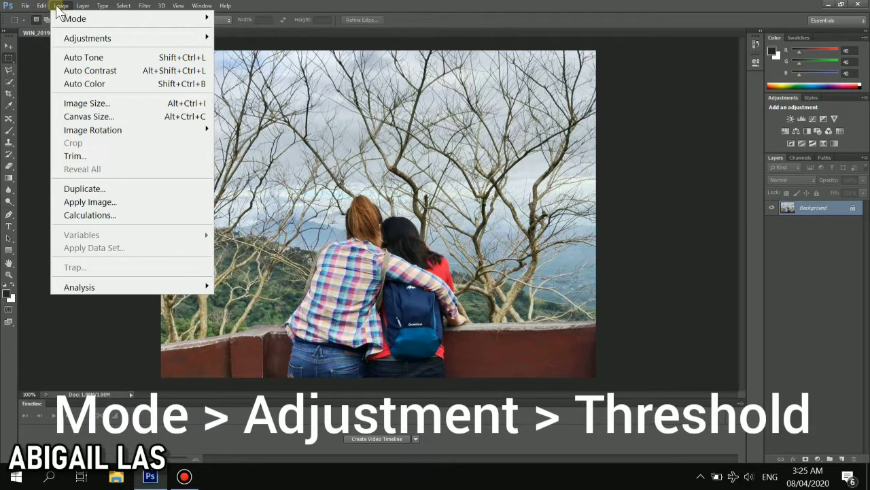
pyautogui.click(75, 43)
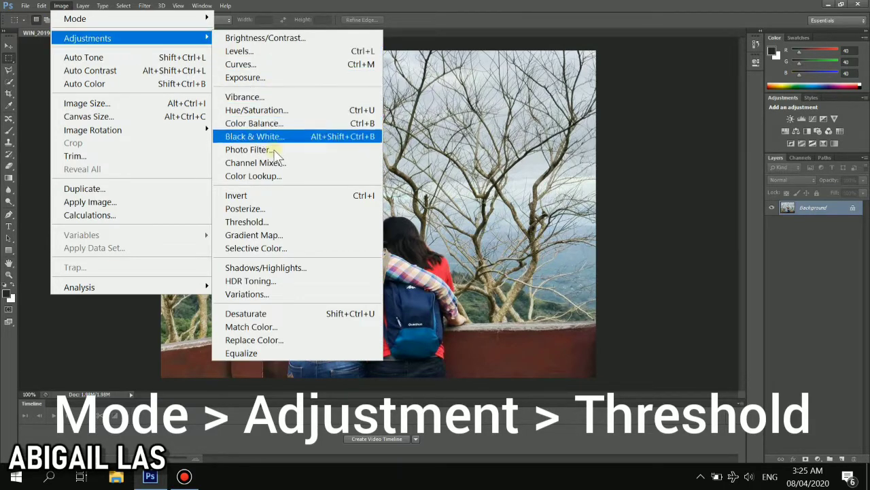
pyautogui.click(268, 227)
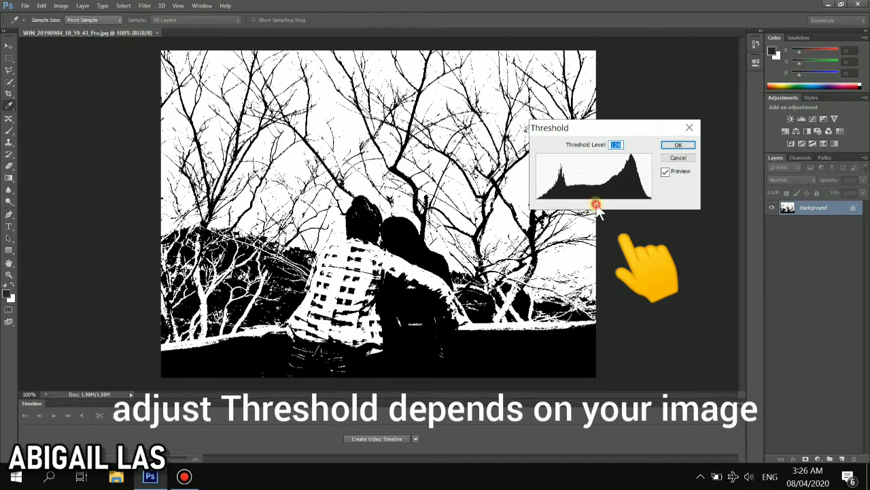
# Set the Threshold level to about 121 and apply it.
pyautogui.moveTo(595, 204)
pyautogui.mouseDown()
pyautogui.moveTo(558, 207)
pyautogui.moveTo(586, 207)
pyautogui.mouseUp()
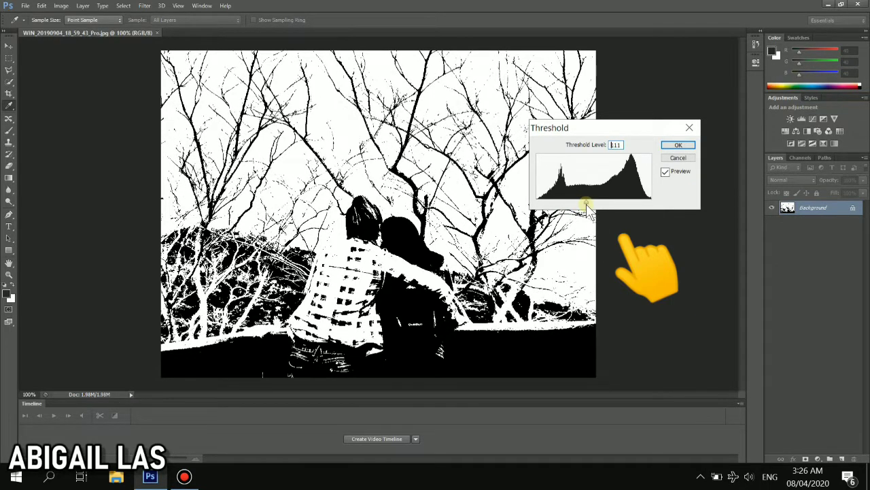
pyautogui.moveTo(586, 206); pyautogui.dragTo(590, 207)
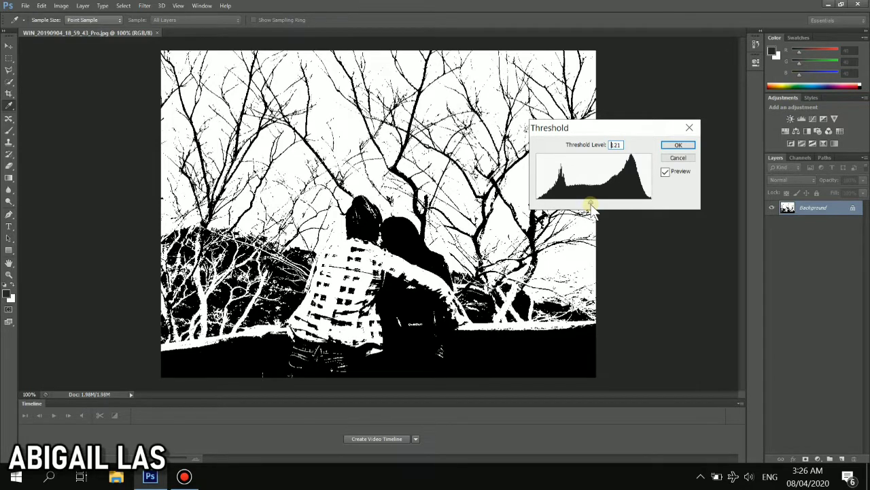
pyautogui.click(676, 146)
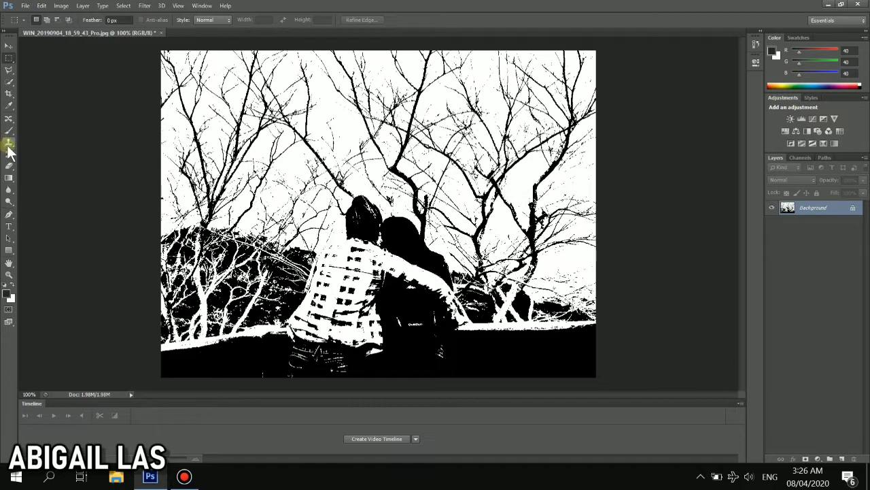
# Select the Brush tool with a soft round brush tip.
pyautogui.click(9, 168)
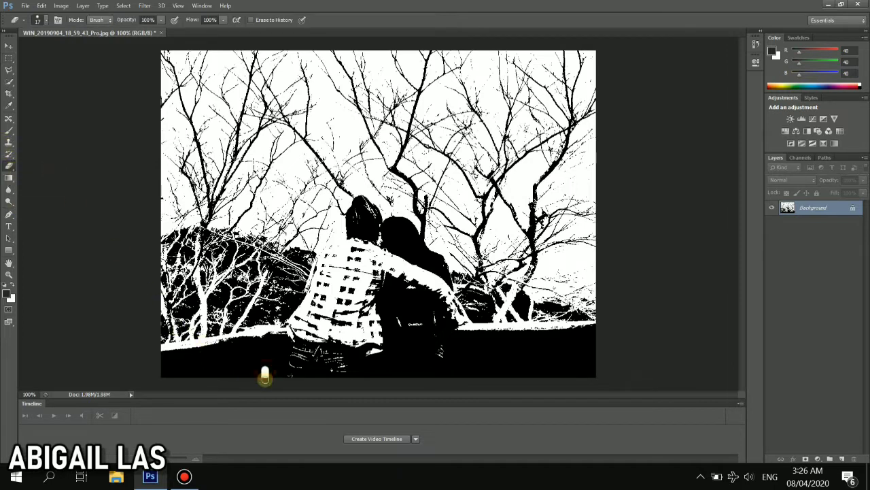
pyautogui.click(8, 165)
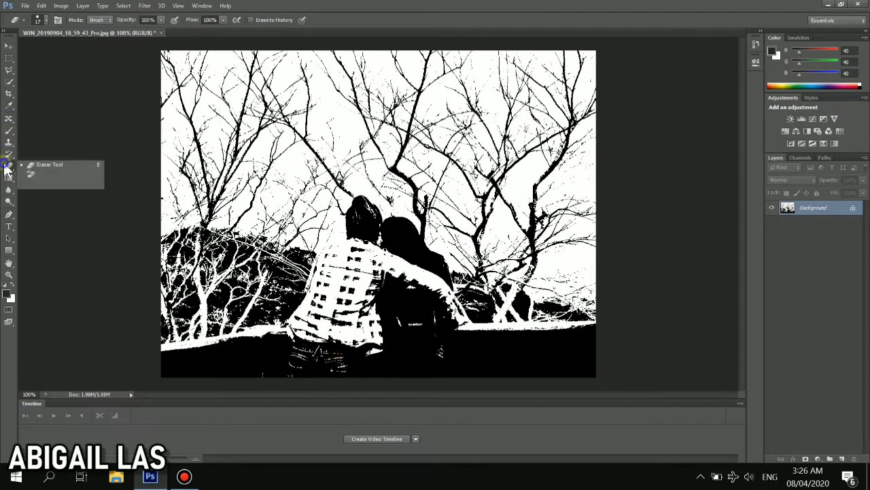
pyautogui.click(8, 142)
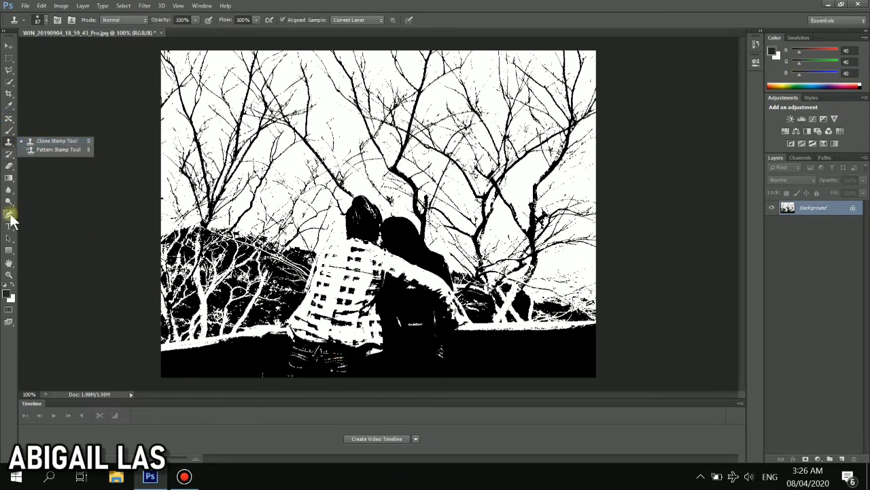
pyautogui.click(9, 130)
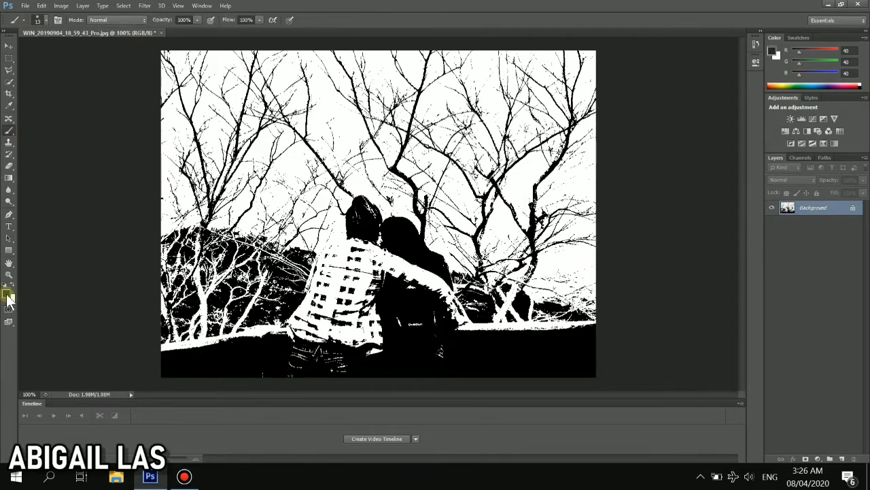
pyautogui.click(45, 20)
pyautogui.click(46, 89)
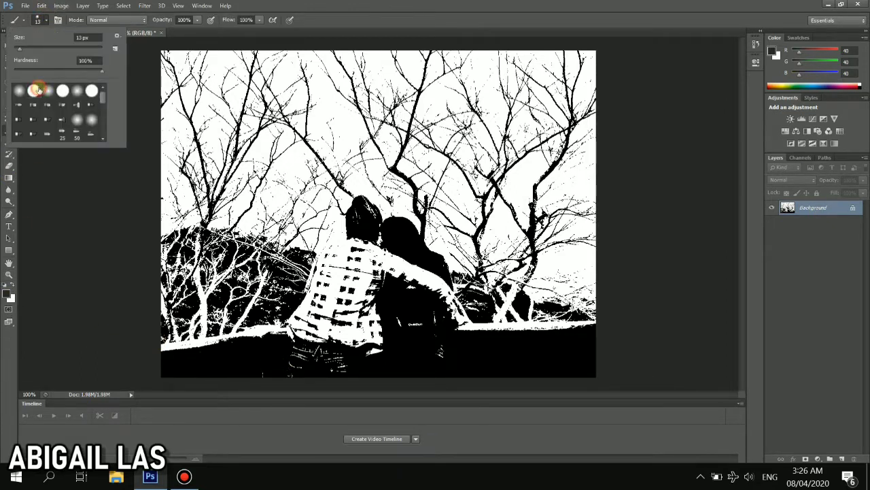
# Set the foreground colour to black.
pyautogui.click(8, 293)
pyautogui.click(476, 343)
pyautogui.click(525, 122)
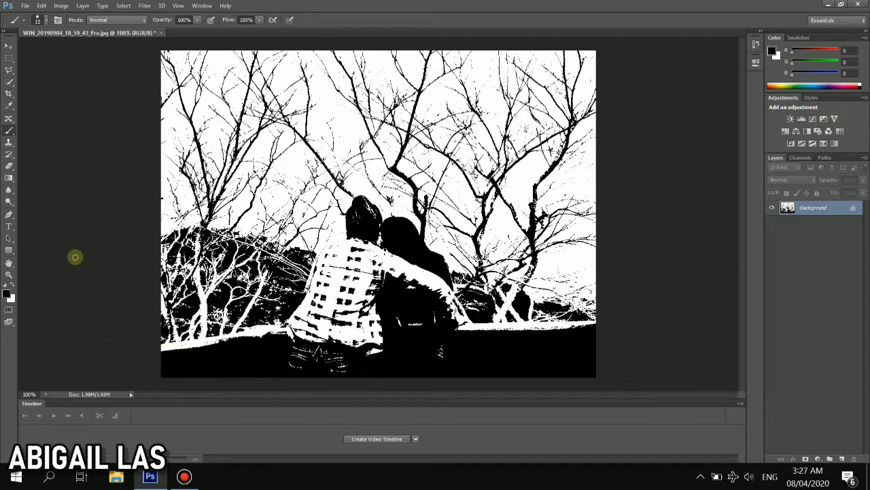
# Unlock the Background as Layer 0 and rename it 'image'.
pyautogui.click(9, 45)
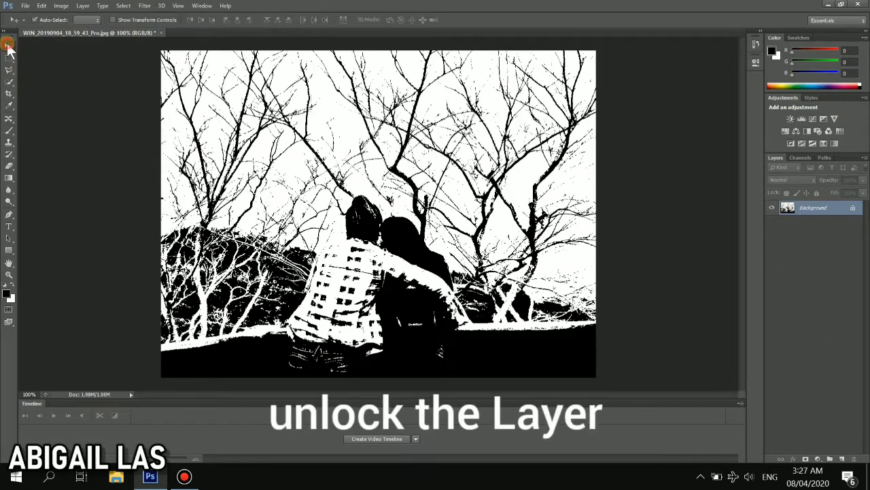
pyautogui.doubleClick(831, 211)
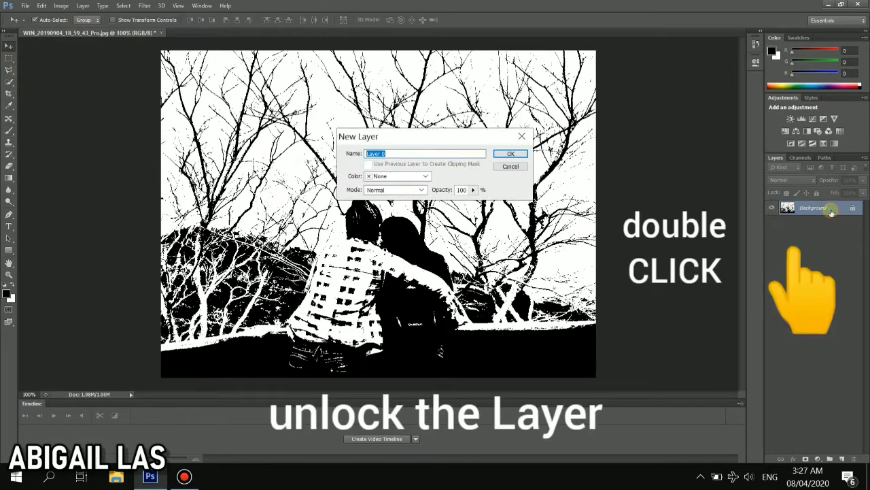
pyautogui.press('Return')
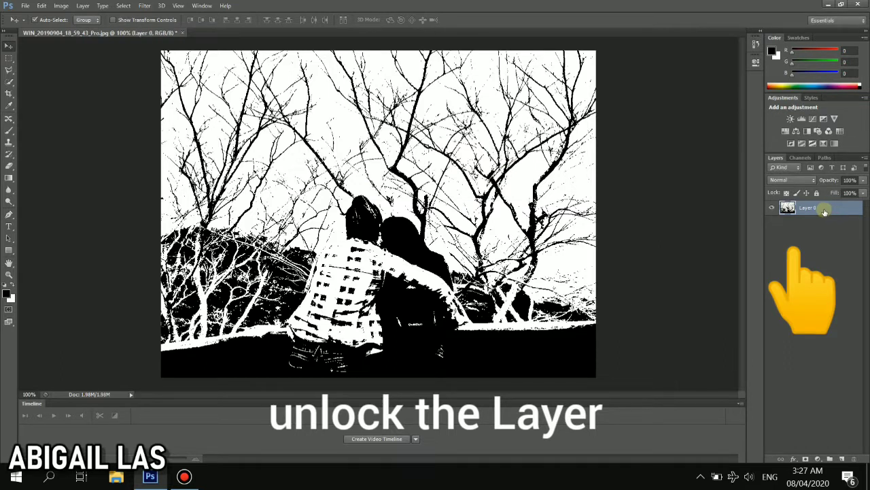
pyautogui.doubleClick(809, 207)
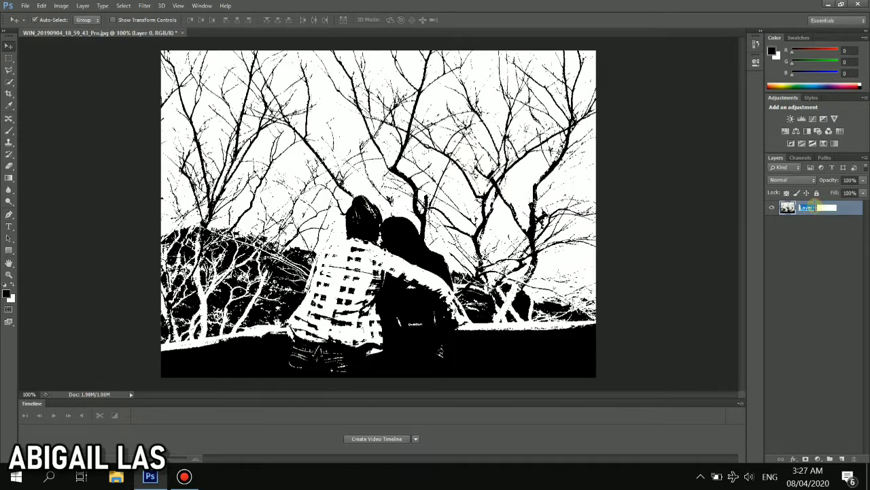
pyautogui.write('imag')
pyautogui.press('Return')
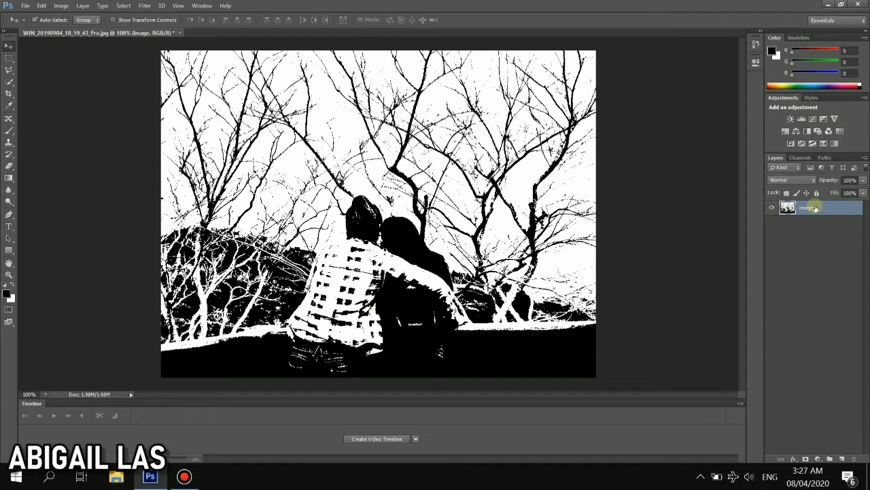
# Load the channels as a selection and invert it to target the black areas.
pyautogui.click(801, 158)
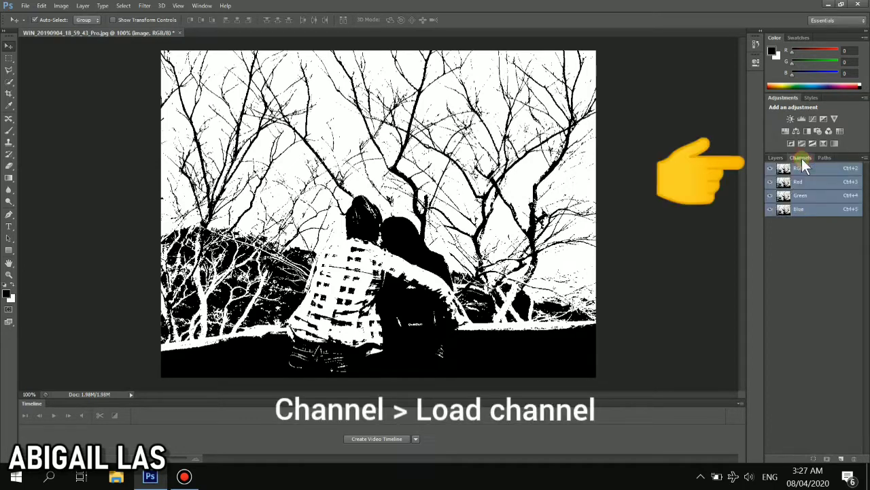
pyautogui.click(814, 459)
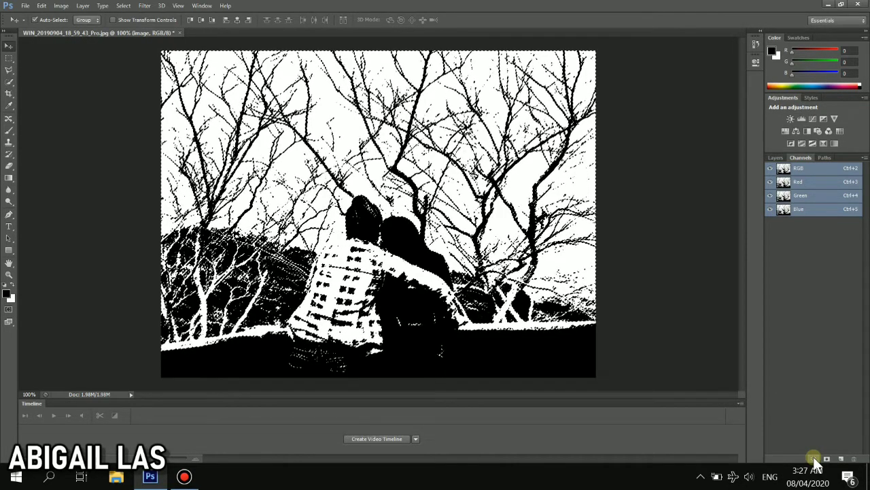
pyautogui.hotkey('ctrl', 'shift', 'i')
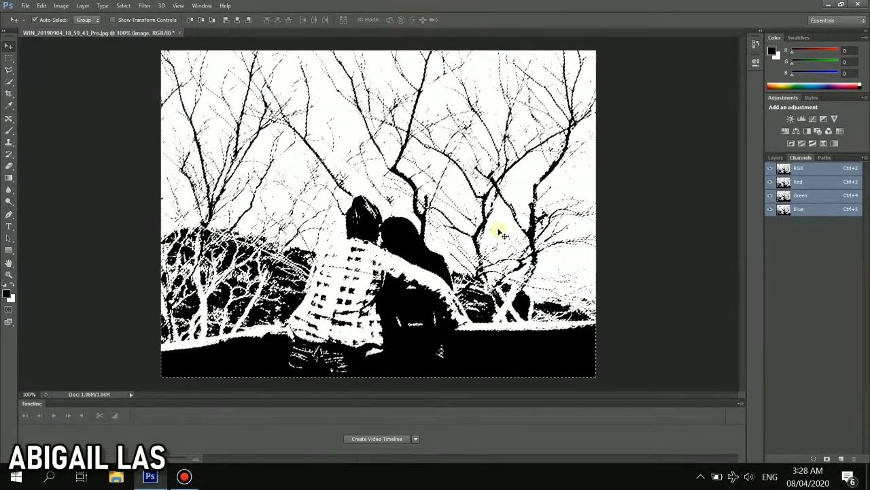
# Copy the selected black areas onto a new Layer 1, toggling the image layer to check.
pyautogui.click(776, 158)
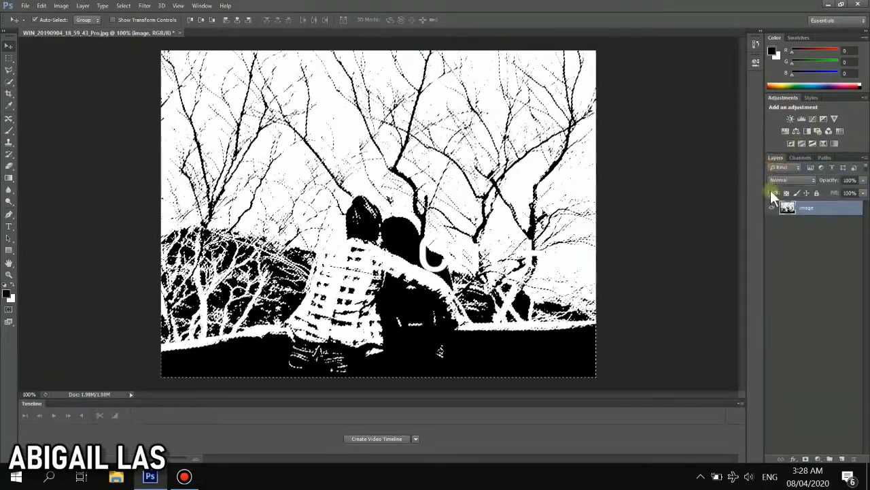
pyautogui.hotkey('ctrl', 'j')
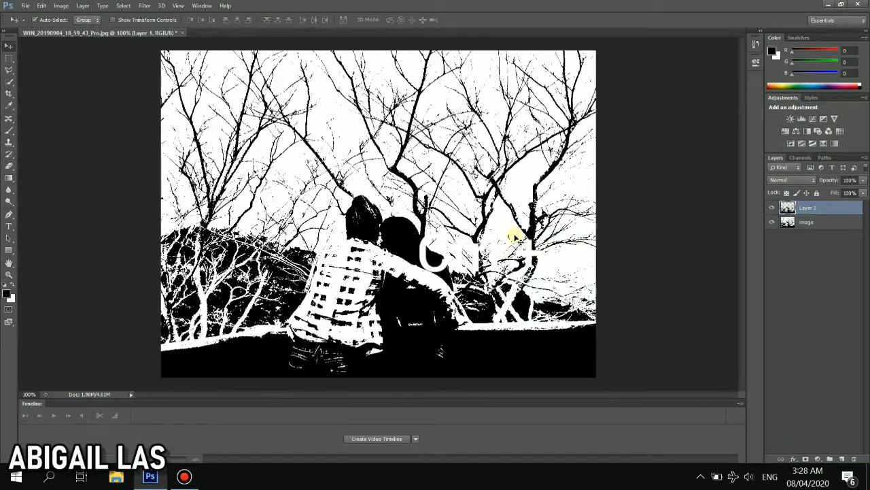
pyautogui.click(770, 223)
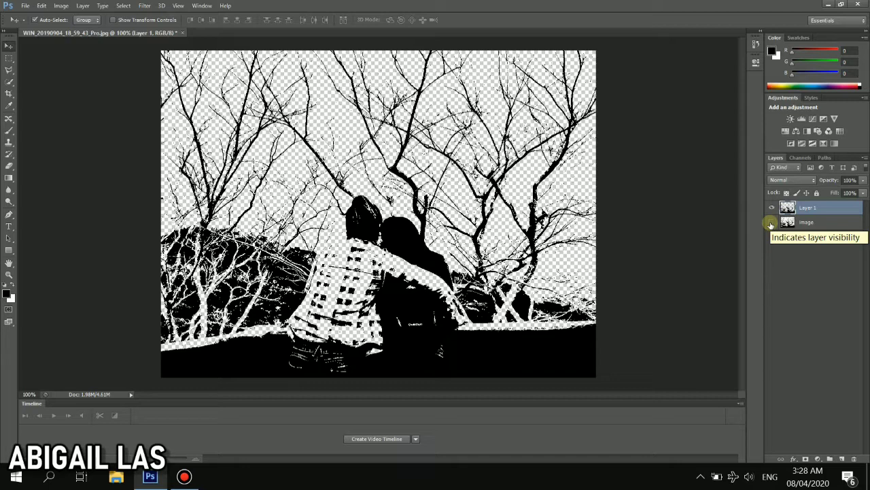
pyautogui.click(771, 223)
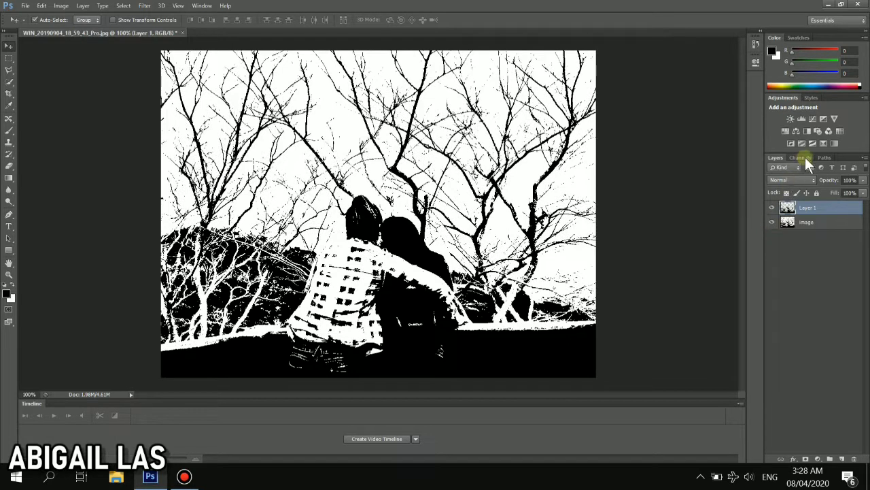
# Deselect the image layer and bring up the File menu.
pyautogui.click(806, 222)
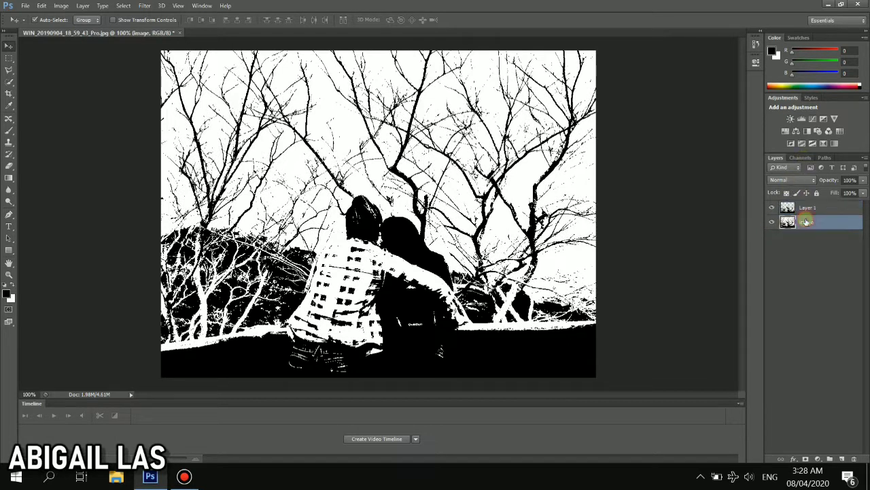
pyautogui.click(798, 253)
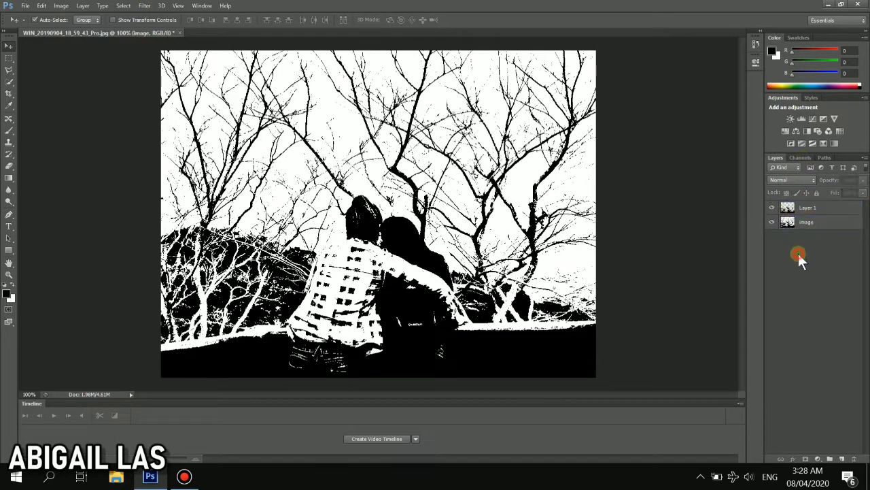
pyautogui.click(26, 6)
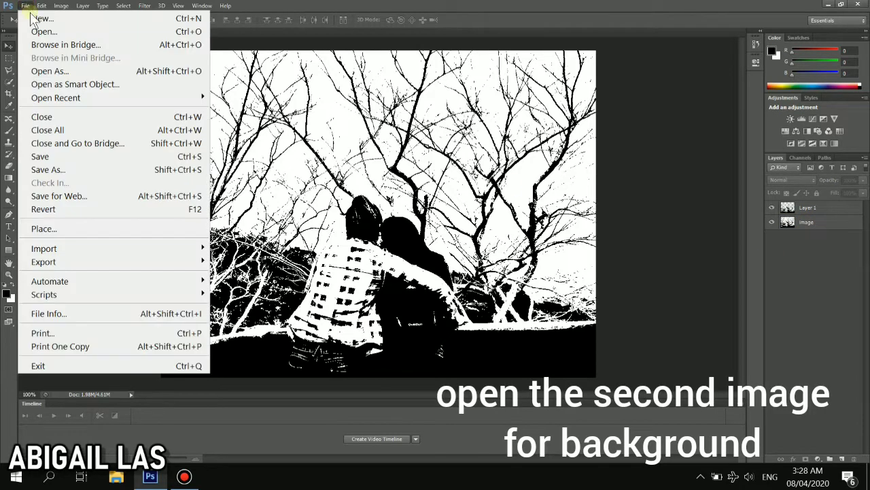
# Open small.jpg, the blue cloudy image, from the Pictures folder.
pyautogui.click(35, 30)
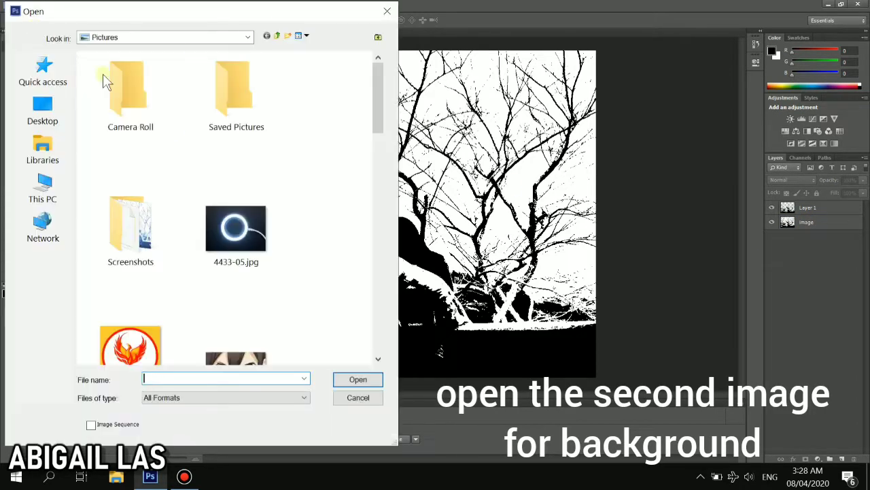
pyautogui.click(210, 226)
pyautogui.scroll(-5, 209, 224)
pyautogui.scroll(-3, 209, 221)
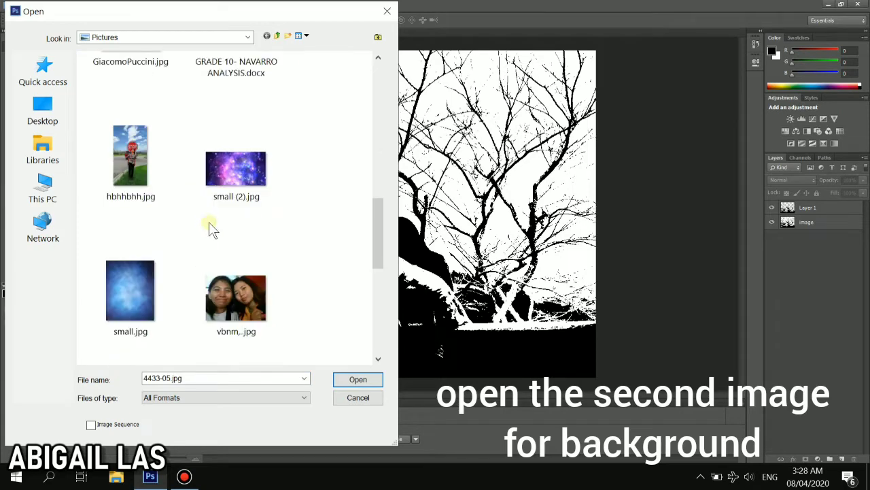
pyautogui.doubleClick(132, 278)
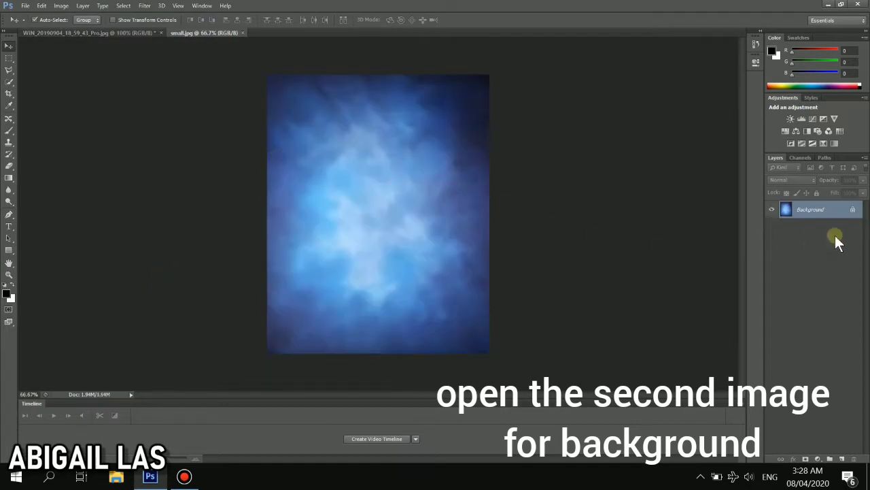
# Unlock its Background as Layer 0 and rename it 'bg'.
pyautogui.doubleClick(852, 209)
pyautogui.press('Return')
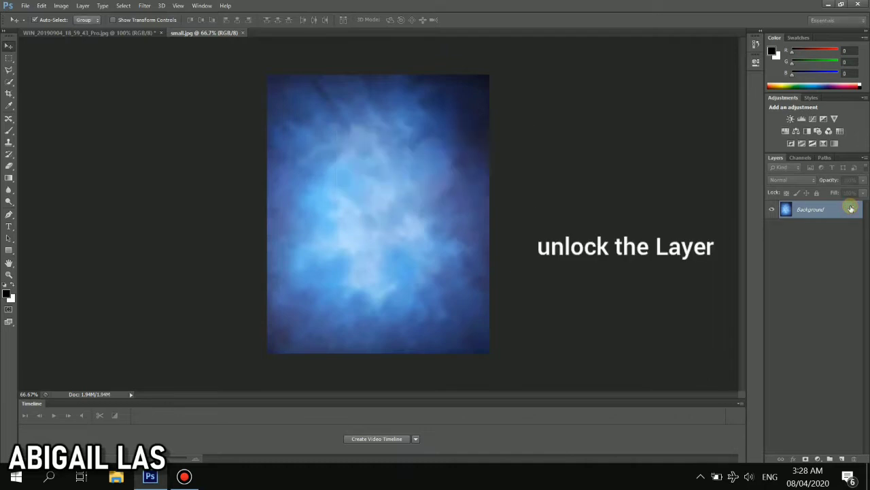
pyautogui.doubleClick(802, 209)
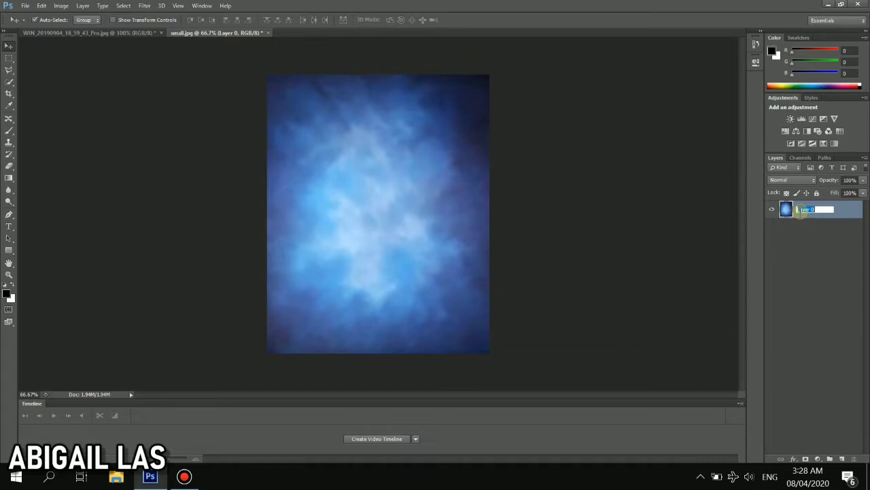
pyautogui.write('bg')
pyautogui.press('Return')
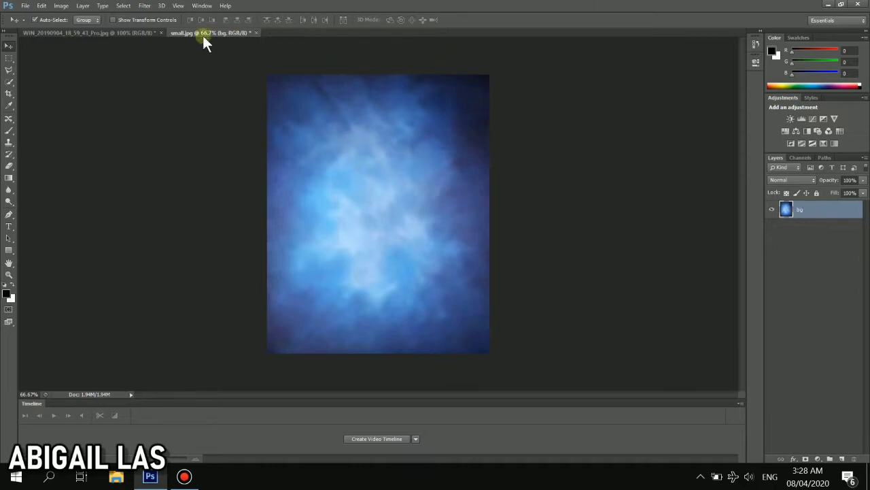
# Copy bg into the photo, close small.jpg unsaved, and align bg to the top-left.
pyautogui.moveTo(204, 36); pyautogui.dragTo(267, 94)
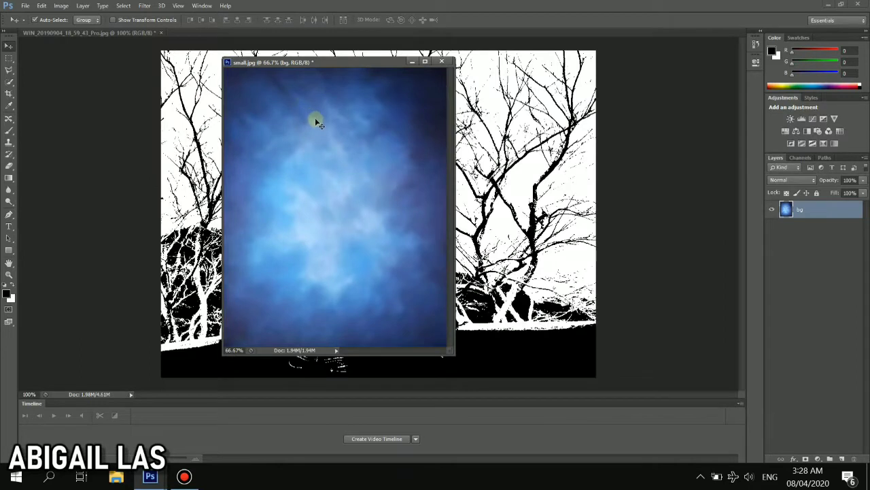
pyautogui.moveTo(315, 120); pyautogui.dragTo(206, 109)
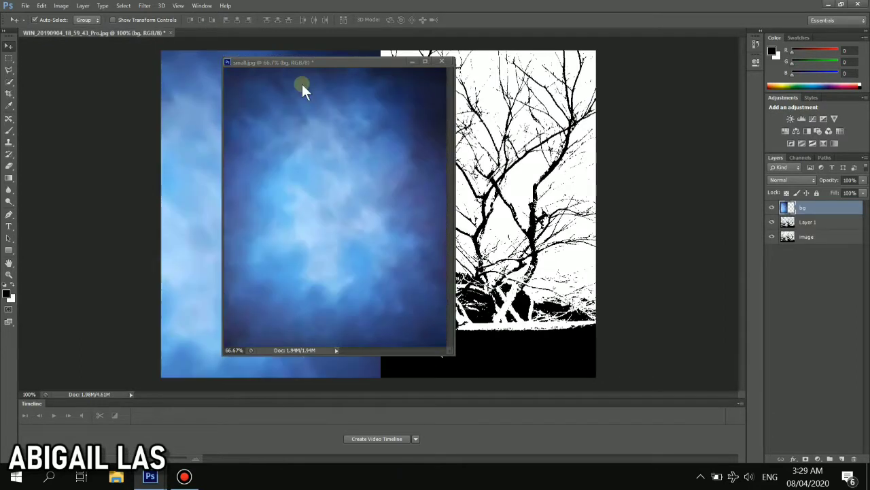
pyautogui.click(443, 63)
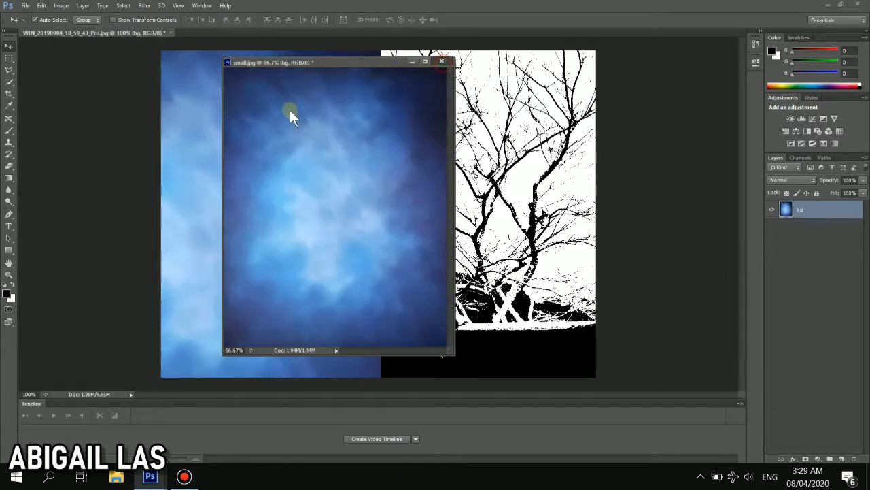
pyautogui.click(360, 163)
pyautogui.moveTo(289, 152)
pyautogui.mouseDown()
pyautogui.moveTo(336, 189)
pyautogui.moveTo(410, 191)
pyautogui.mouseUp()
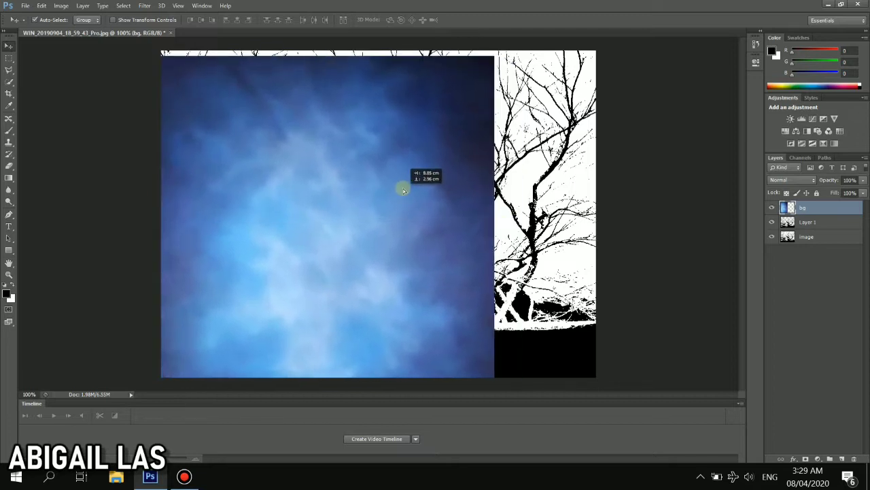
pyautogui.moveTo(410, 190); pyautogui.dragTo(403, 184)
# Free-transform bg to reach the canvas's right edge and adjust its height.
pyautogui.hotkey('ctrl', 't')
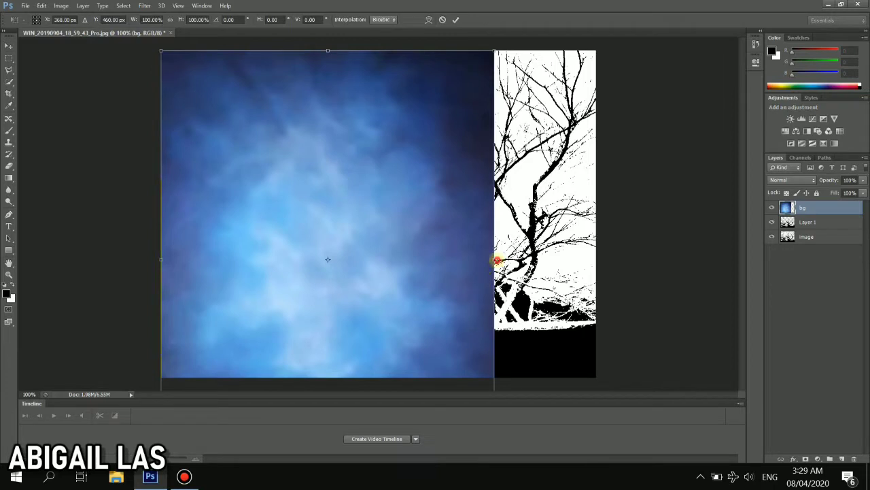
pyautogui.moveTo(497, 259); pyautogui.dragTo(598, 258)
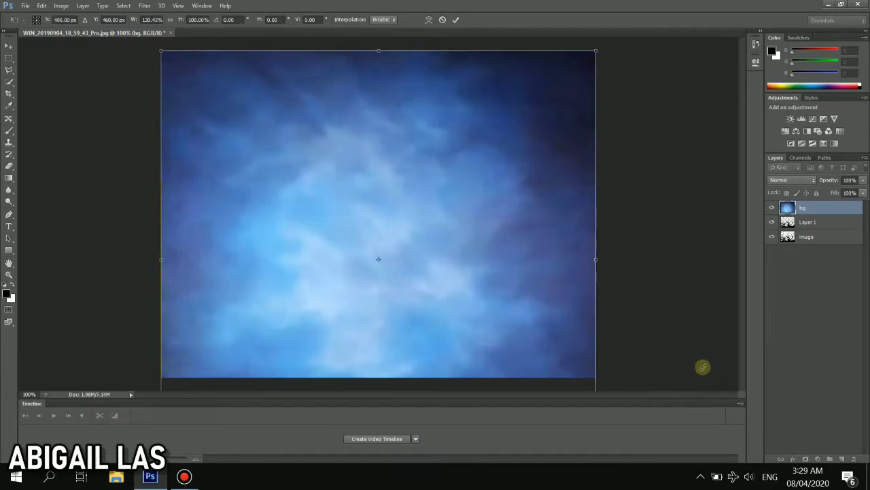
pyautogui.click(740, 404)
pyautogui.click(740, 404)
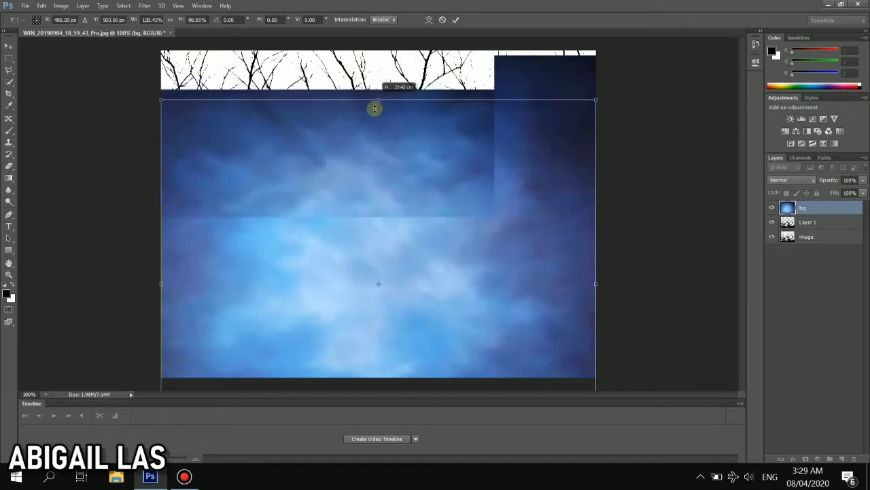
pyautogui.moveTo(376, 51); pyautogui.dragTo(368, 139)
pyautogui.press('Return')
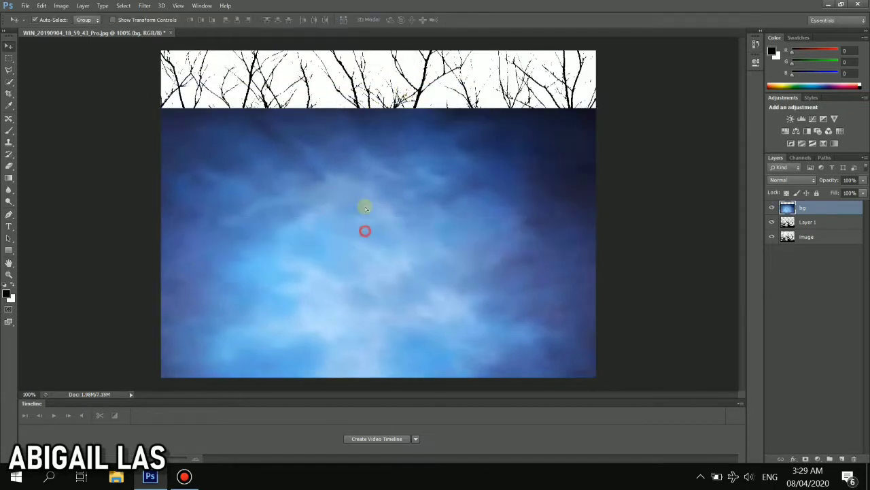
# Move bg up and nudge it down so it covers the whole canvas.
pyautogui.moveTo(363, 224); pyautogui.dragTo(365, 164)
pyautogui.hotkey('ctrl', 't')
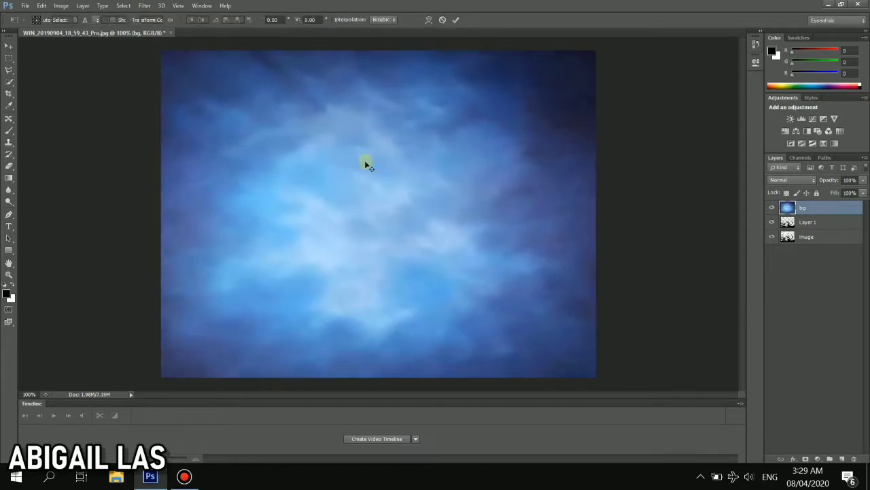
pyautogui.moveTo(365, 164)
pyautogui.mouseDown()
pyautogui.moveTo(369, 151)
pyautogui.moveTo(367, 188)
pyautogui.moveTo(367, 178)
pyautogui.mouseUp()
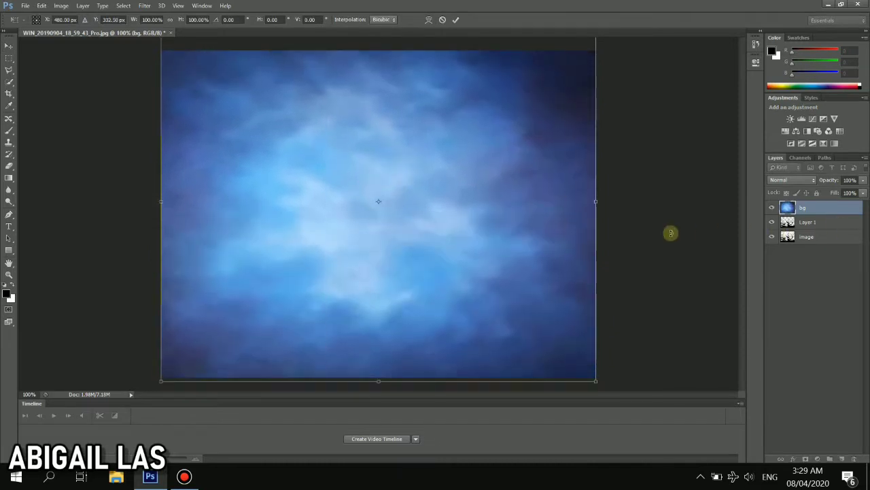
pyautogui.press('Return')
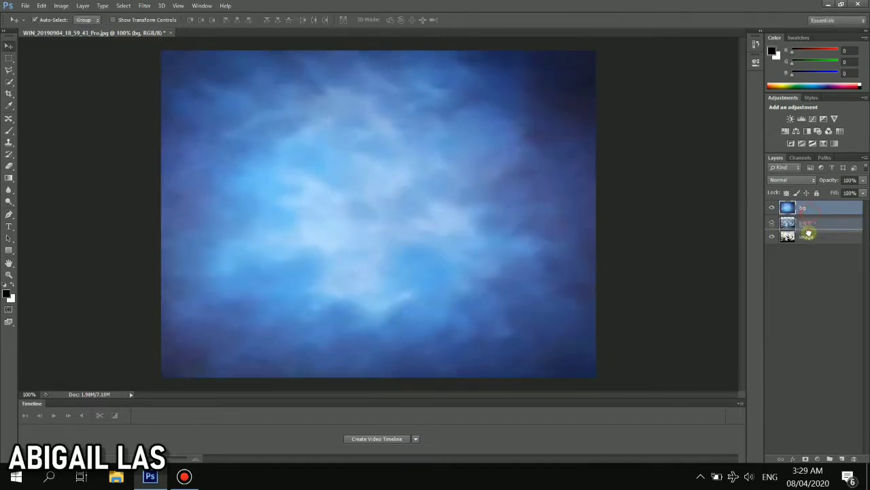
# Move bg below Layer 1 and the image layer, keep Layer 1 hidden, and select image.
pyautogui.moveTo(809, 214); pyautogui.dragTo(807, 231)
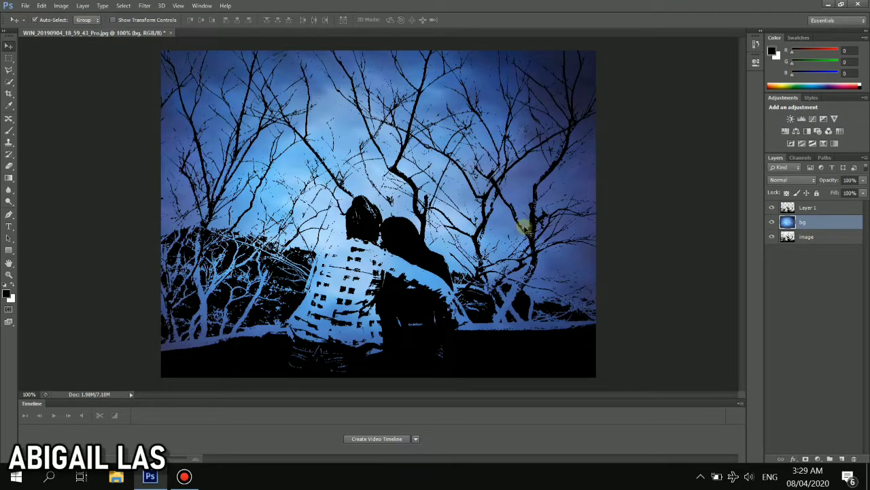
pyautogui.click(775, 208)
pyautogui.click(773, 209)
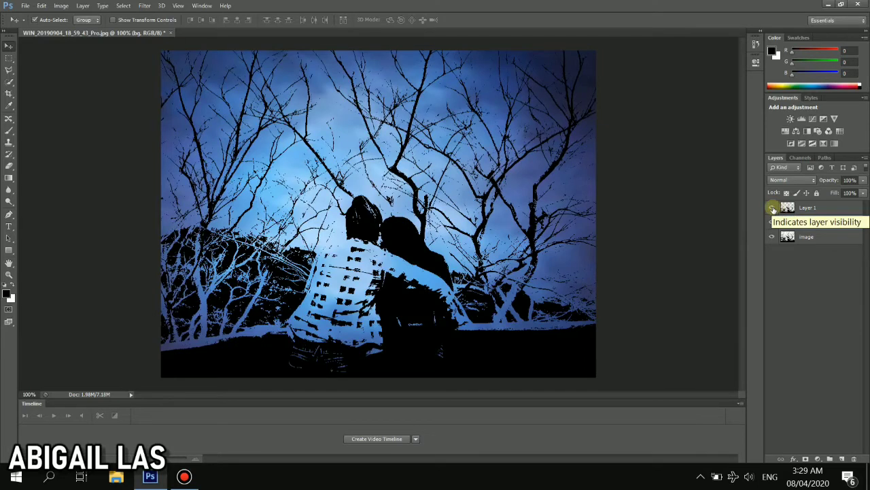
pyautogui.click(773, 208)
pyautogui.moveTo(802, 222); pyautogui.dragTo(803, 244)
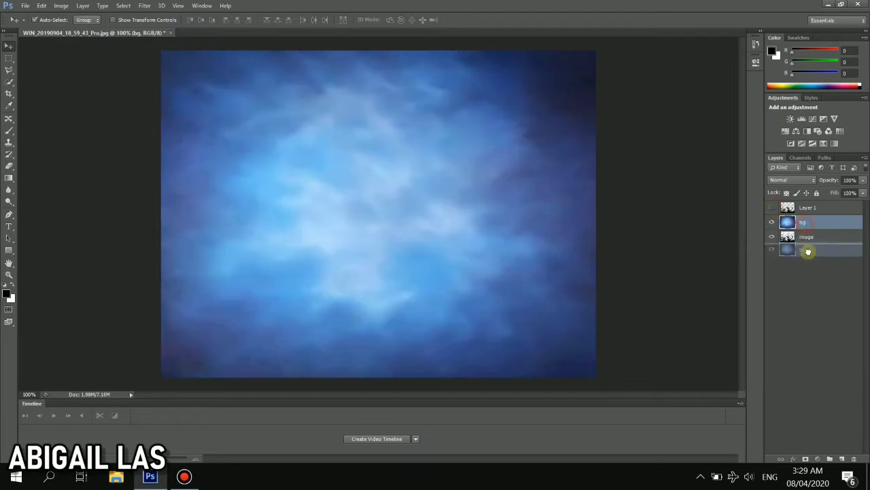
pyautogui.click(773, 222)
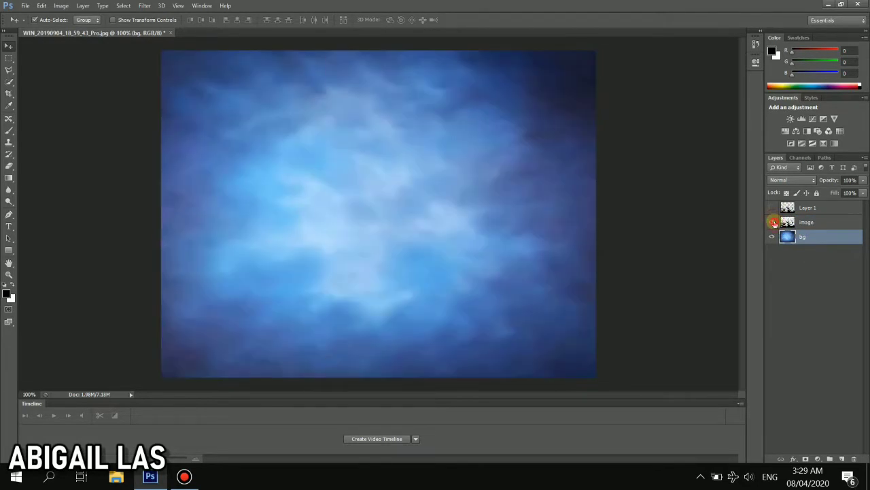
pyautogui.click(808, 223)
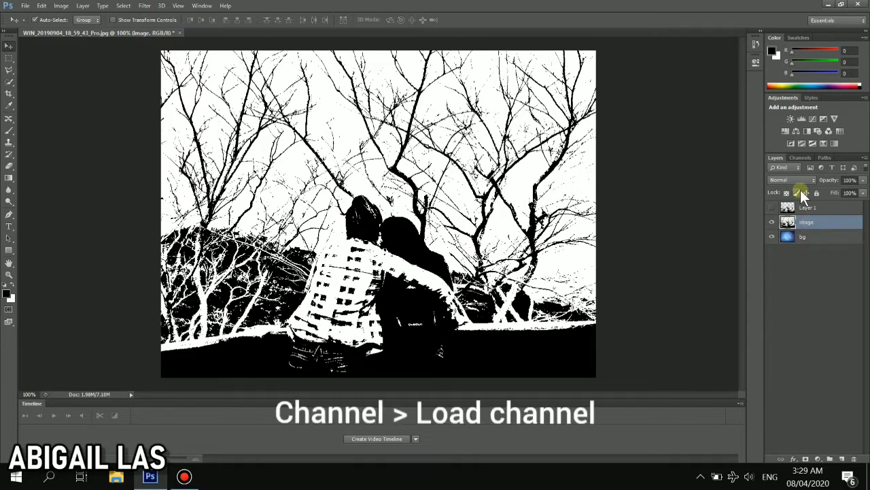
# Load the image channel as a selection and copy those pixels onto a new Layer 2.
pyautogui.click(801, 157)
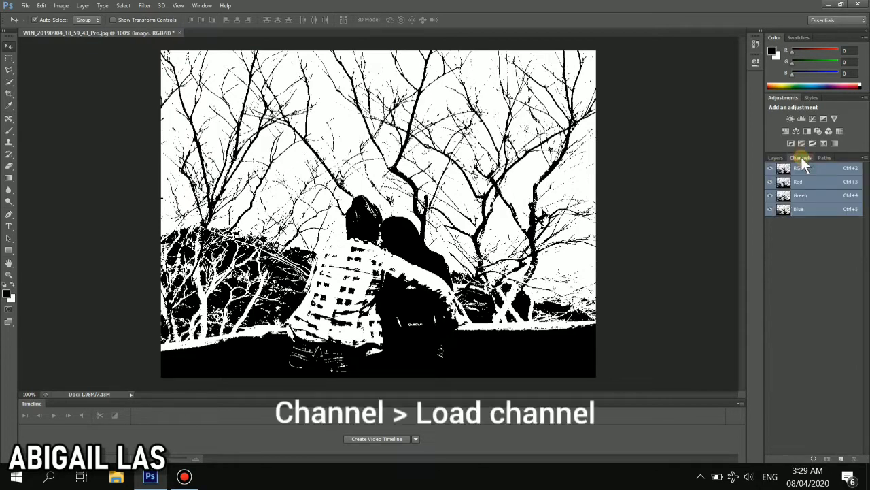
pyautogui.click(812, 459)
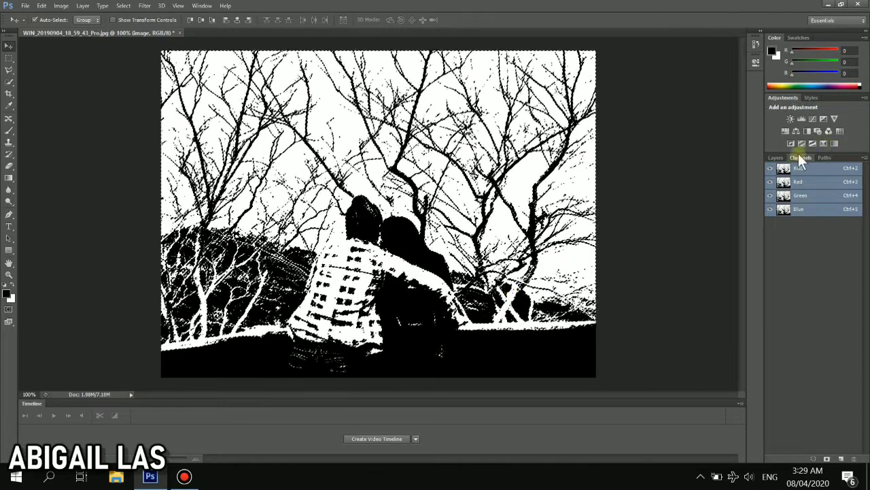
pyautogui.click(776, 157)
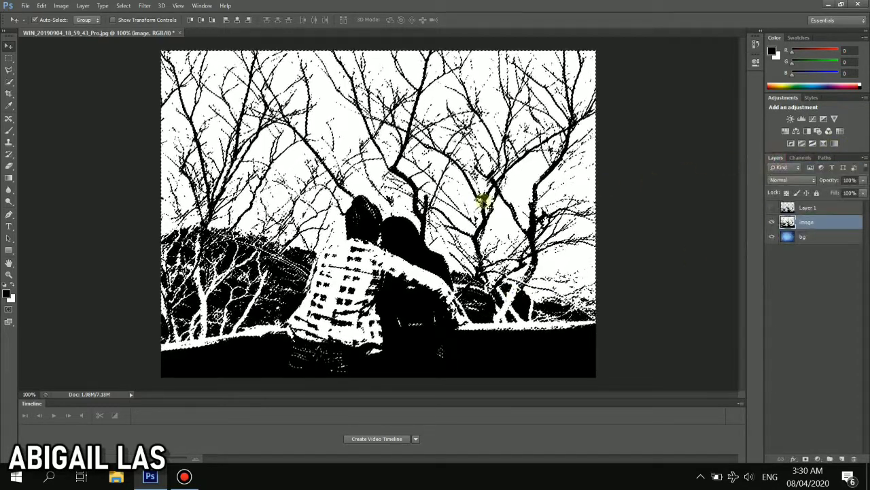
pyautogui.hotkey('ctrl', 'shift', 'alt', 'n')
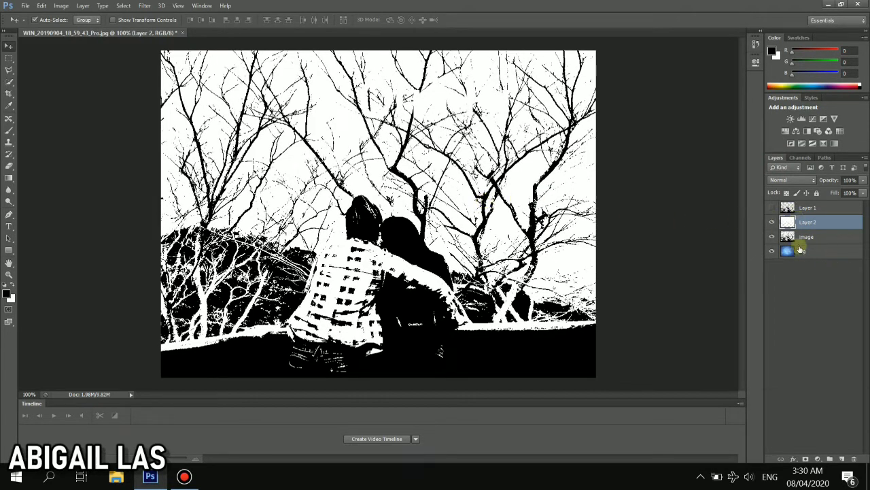
# Move bg directly under Layer 2 and delete Layer 1.
pyautogui.moveTo(801, 250); pyautogui.dragTo(801, 234)
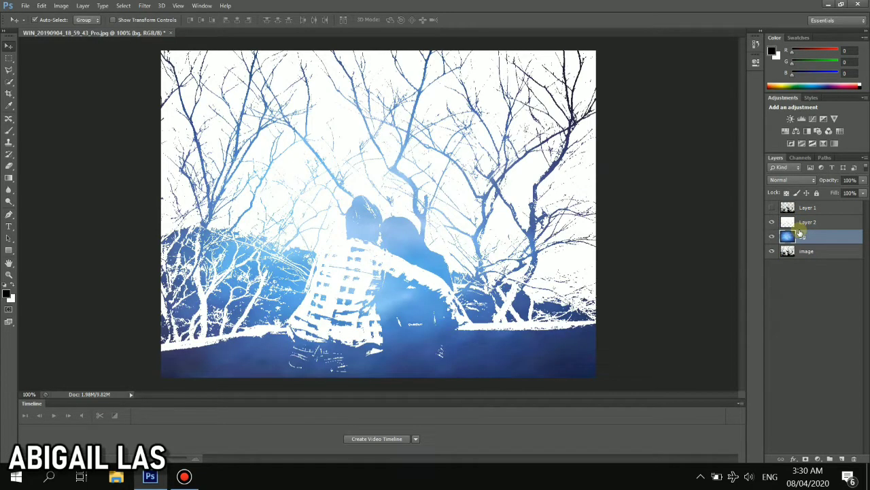
pyautogui.click(801, 211)
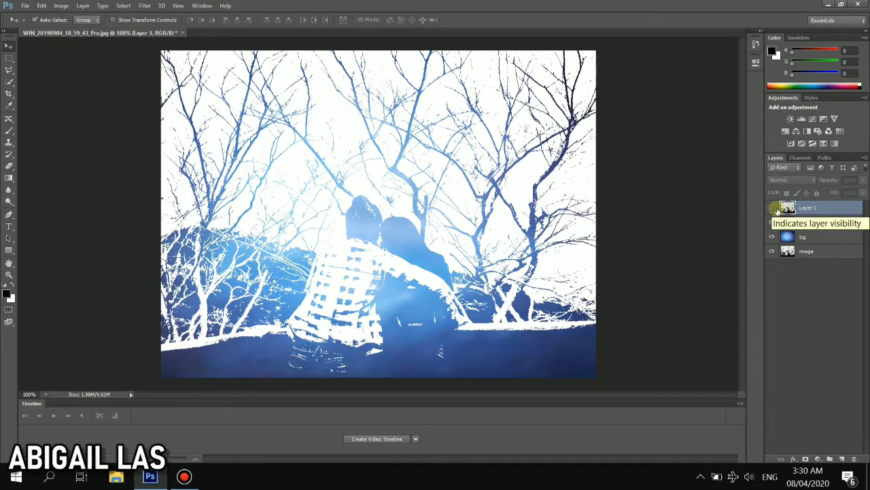
pyautogui.press('Delete')
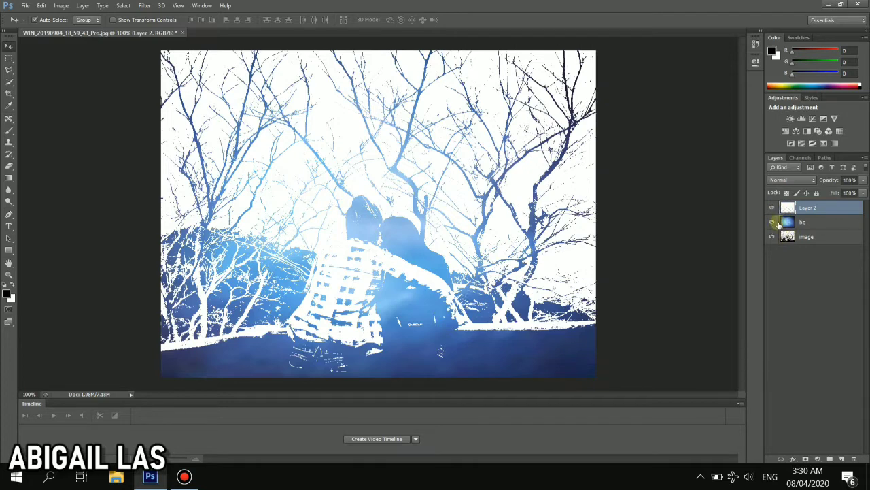
# Compare the picture with bg hidden and shown, then nudge the blue bg slightly upward.
pyautogui.click(774, 222)
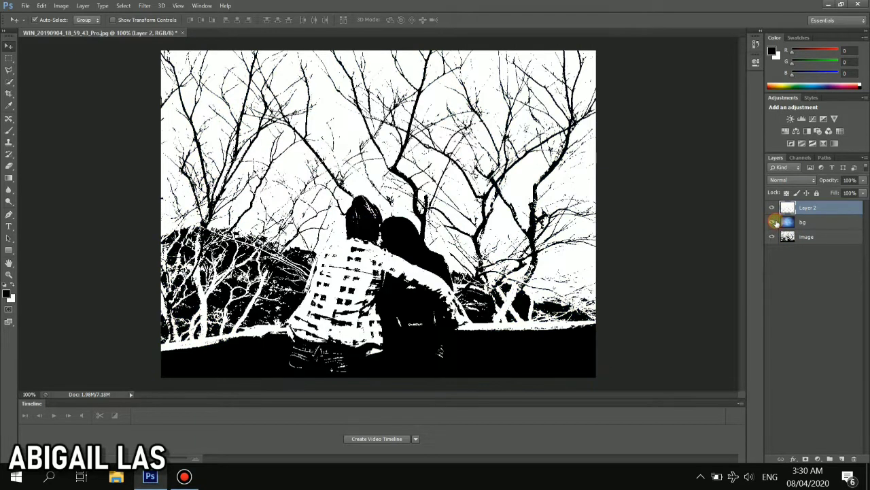
pyautogui.click(775, 222)
pyautogui.click(787, 259)
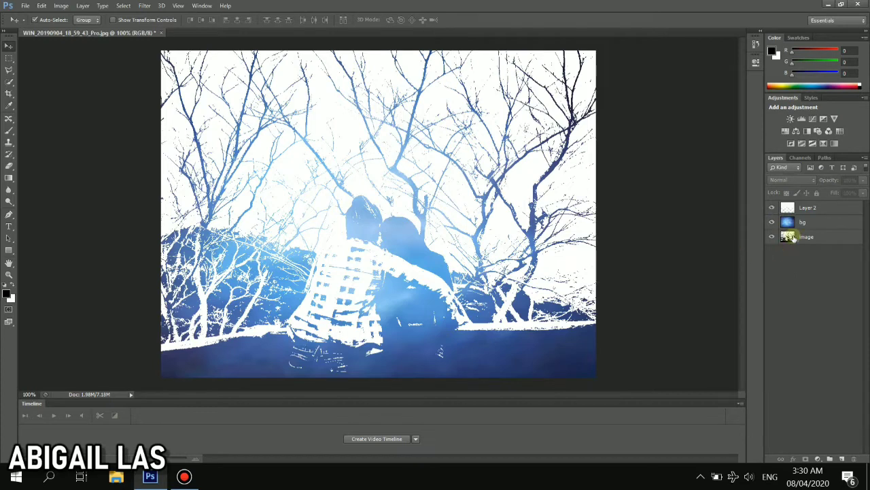
pyautogui.click(793, 237)
pyautogui.click(521, 347)
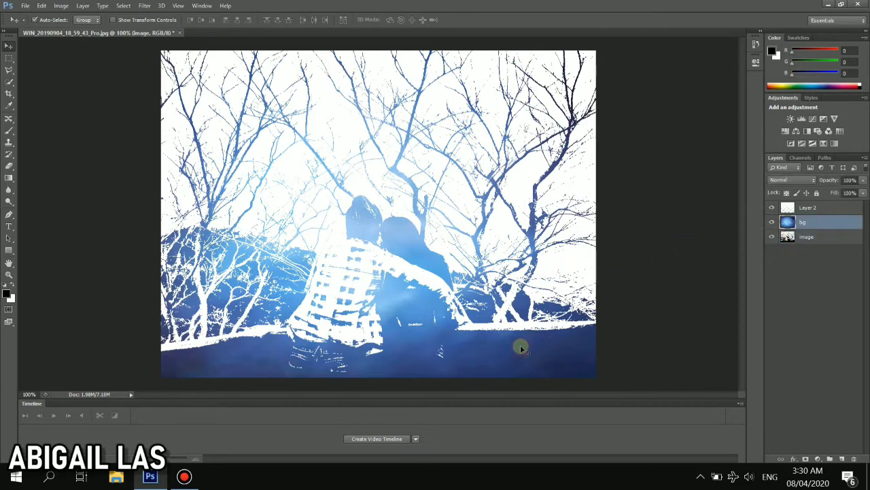
pyautogui.moveTo(521, 348)
pyautogui.mouseDown()
pyautogui.moveTo(521, 331)
pyautogui.moveTo(521, 347)
pyautogui.mouseUp()
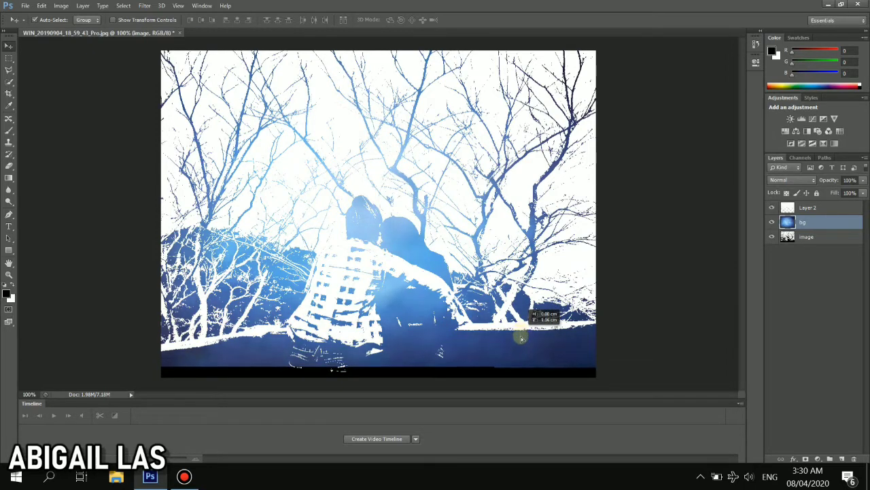
# Type the 'Abigail Las' signature near the bottom right and move it inside the picture.
pyautogui.click(9, 229)
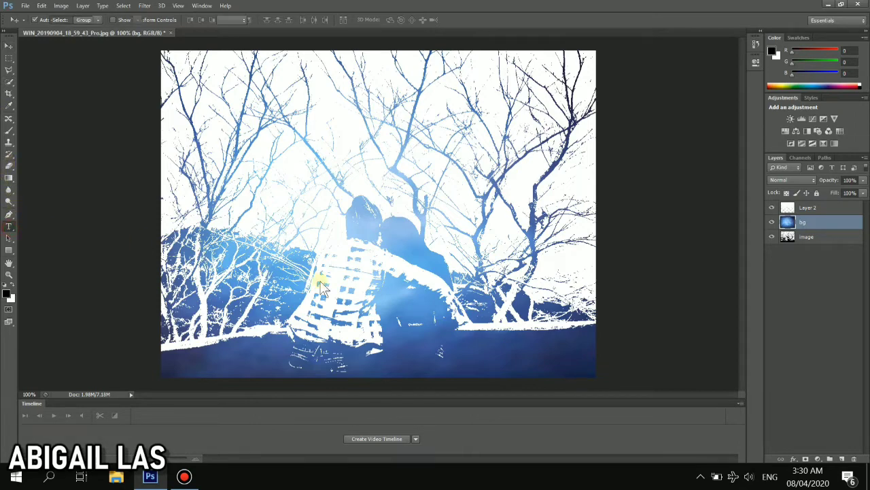
pyautogui.click(509, 361)
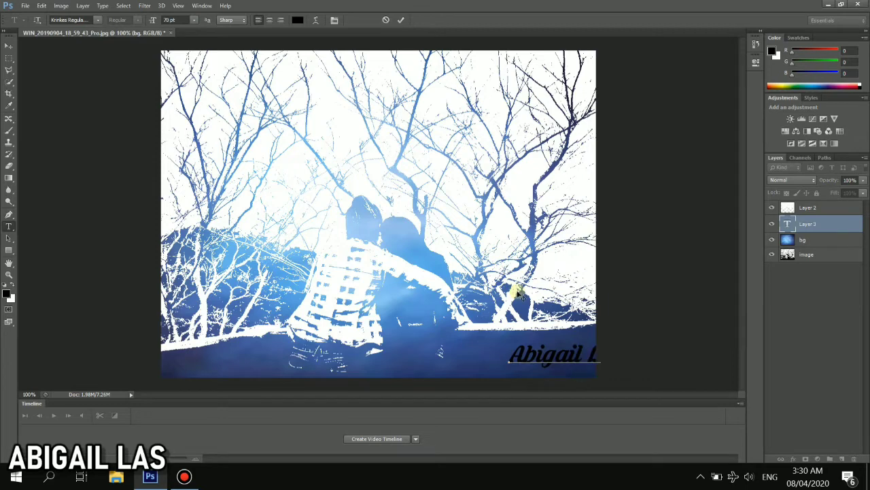
pyautogui.click(9, 46)
pyautogui.moveTo(579, 368); pyautogui.dragTo(519, 361)
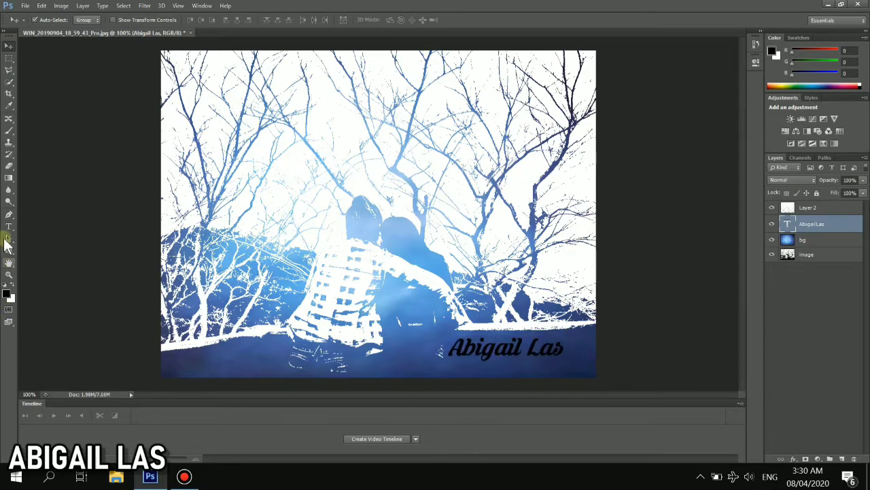
# Add a '_' swash tail to the signature text and commit the edit.
pyautogui.click(9, 226)
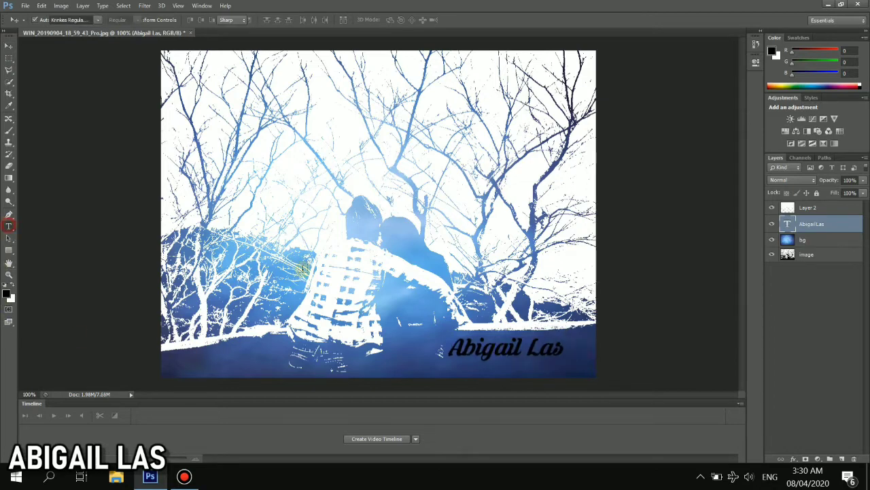
pyautogui.click(557, 353)
pyautogui.write('_')
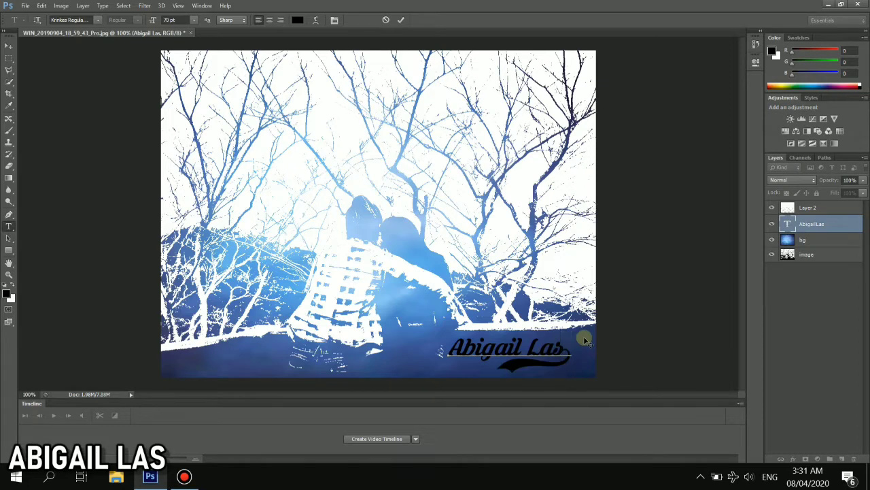
pyautogui.hotkey('shift', 'Left')
pyautogui.hotkey('shift', 'Left')
pyautogui.hotkey('shift', 'Left')
pyautogui.hotkey('shift', 'Left')
pyautogui.hotkey('shift', 'Left')
pyautogui.hotkey('shift', 'Left')
pyautogui.hotkey('shift', 'Left')
pyautogui.hotkey('shift', 'Left')
pyautogui.hotkey('shift', 'Left')
pyautogui.hotkey('shift', 'Left')
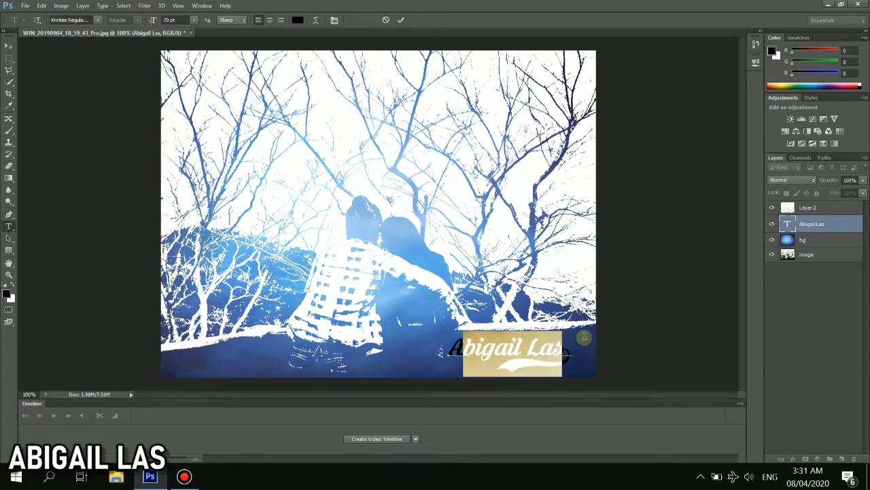
pyautogui.hotkey('shift', 'Left')
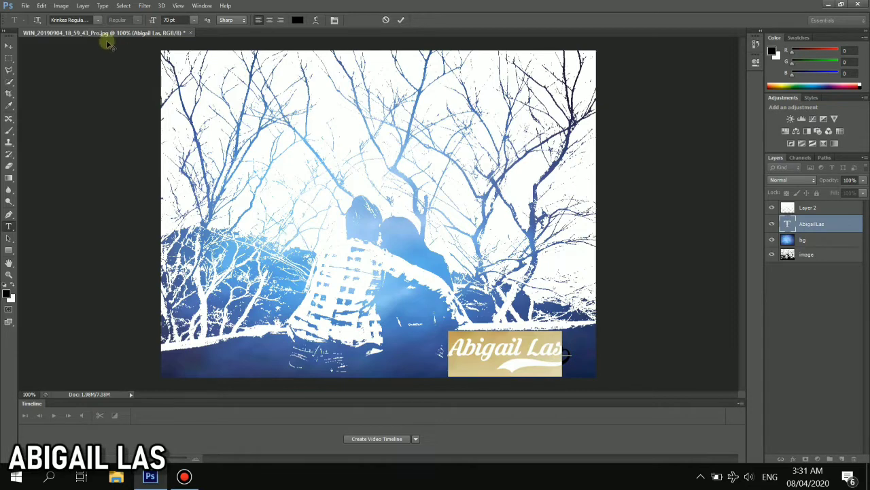
pyautogui.click(97, 21)
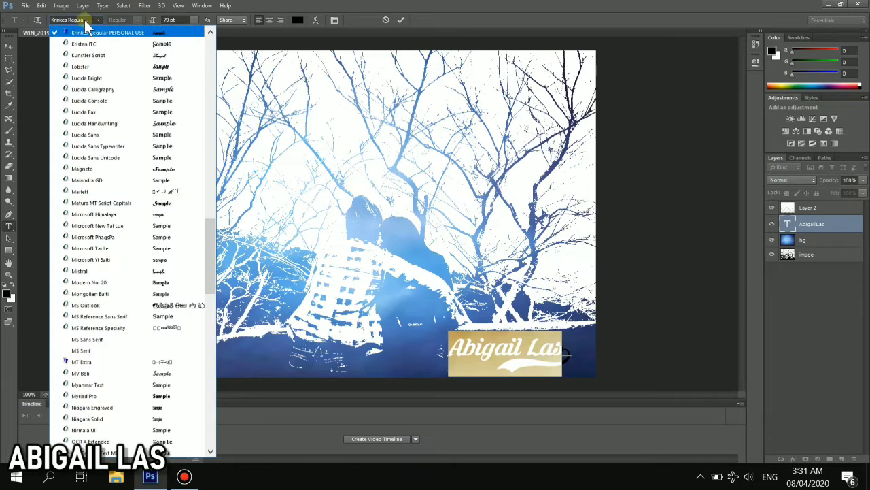
pyautogui.click(84, 20)
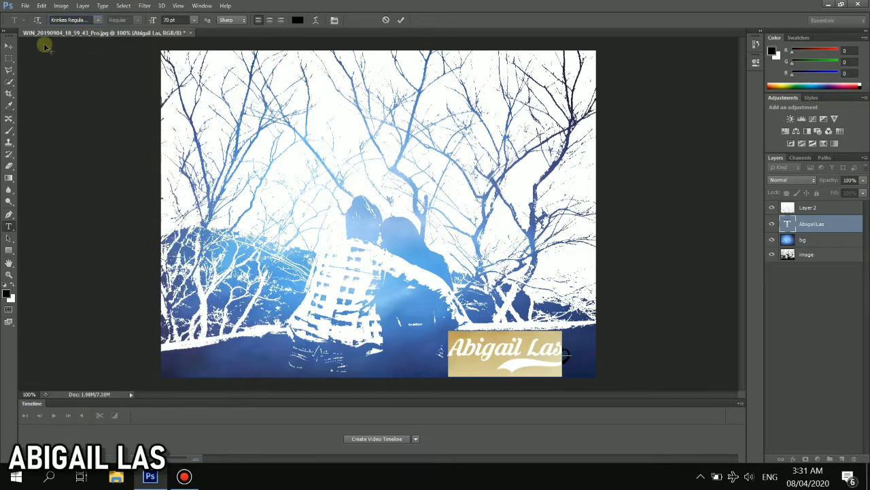
pyautogui.click(9, 46)
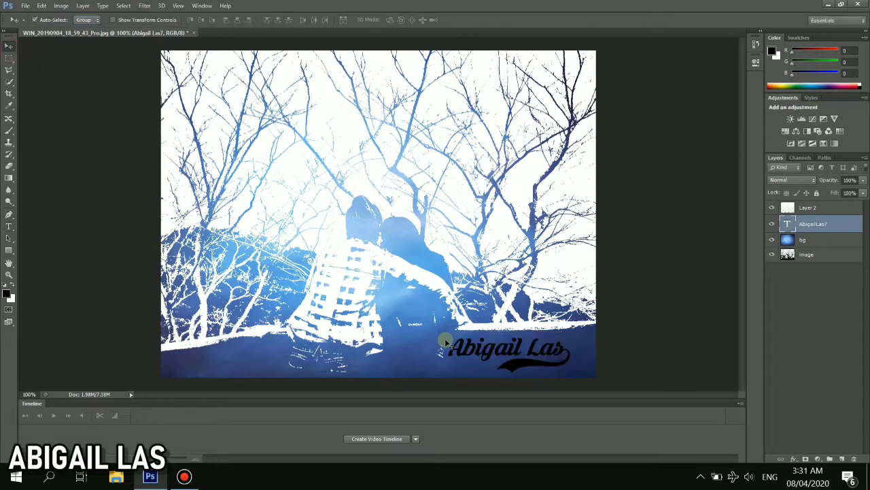
# Shift the signature right and change its text colour to white #ffffff.
pyautogui.moveTo(484, 352); pyautogui.dragTo(506, 351)
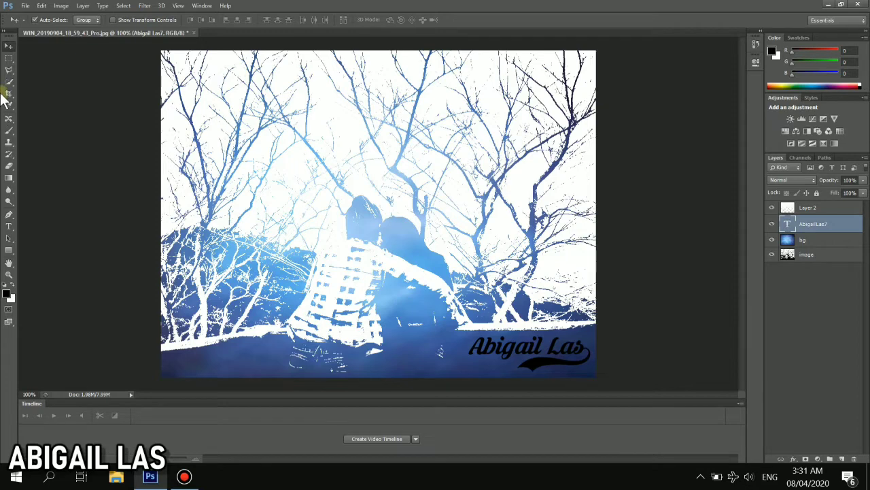
pyautogui.click(9, 214)
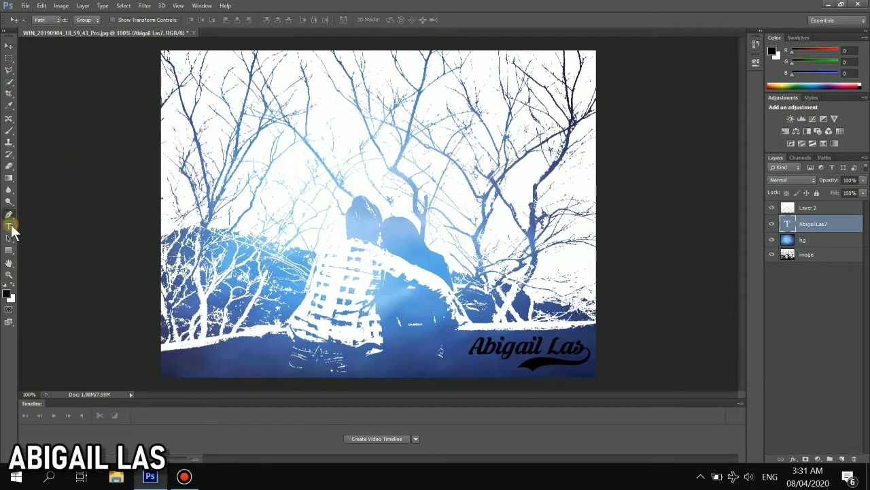
pyautogui.click(526, 345)
pyautogui.hotkey('ctrl', 'a')
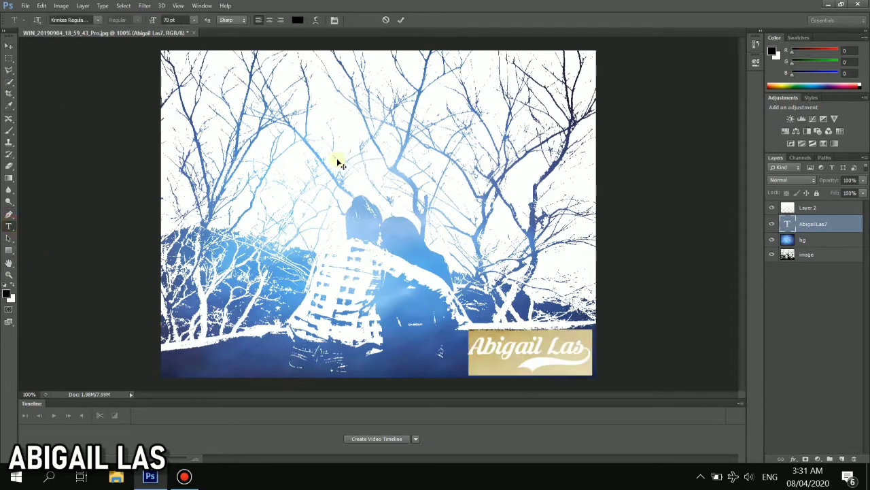
pyautogui.click(298, 21)
pyautogui.moveTo(331, 171); pyautogui.dragTo(291, 107)
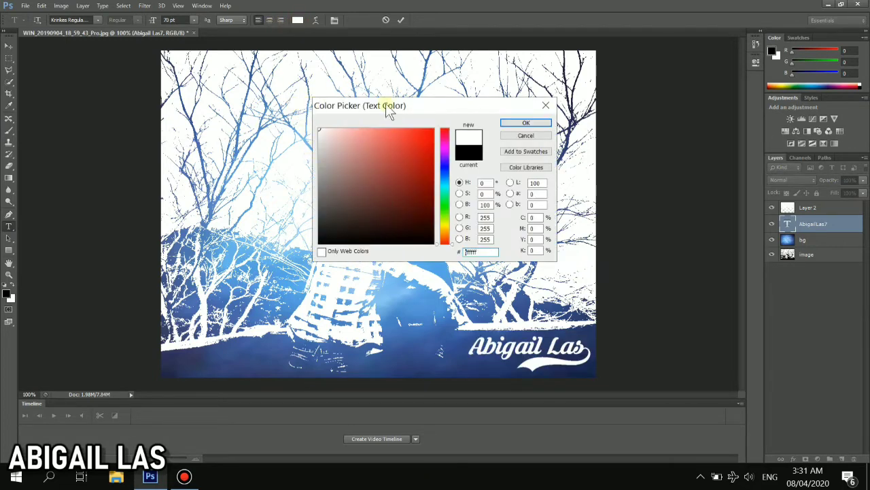
pyautogui.click(526, 123)
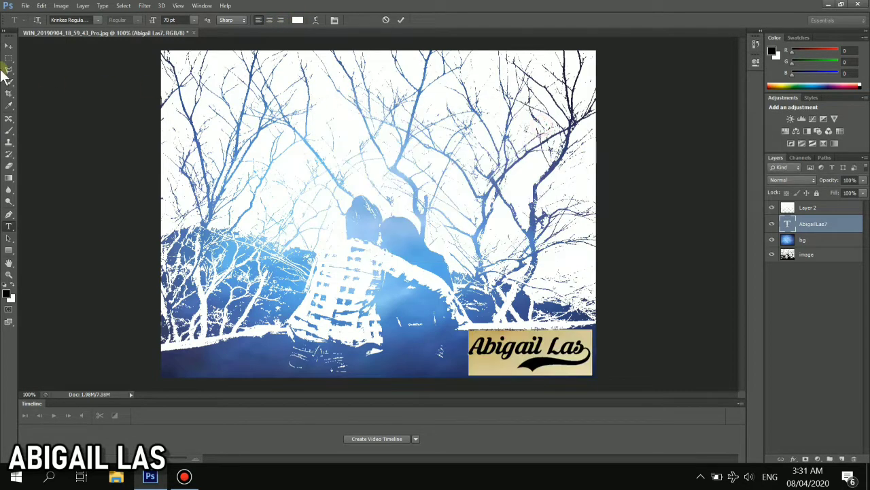
pyautogui.click(9, 46)
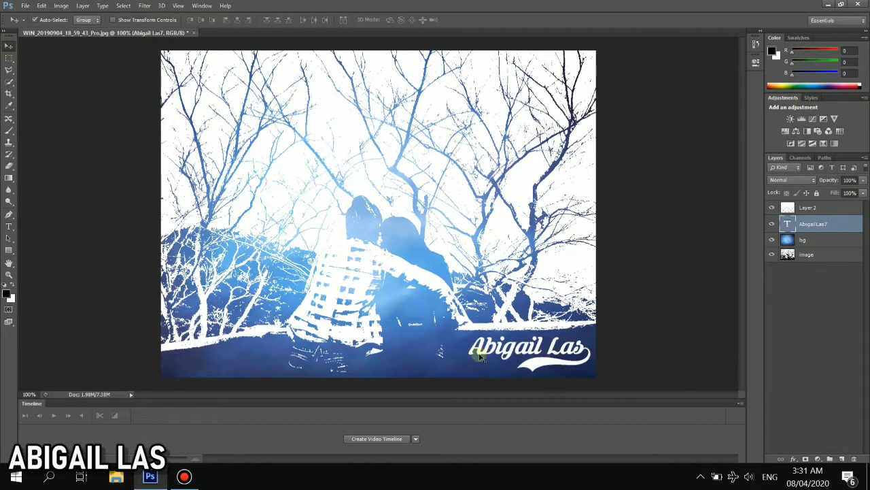
# Scale the signature down to about 92% and nudge it a few pixels right.
pyautogui.hotkey('ctrl', 't')
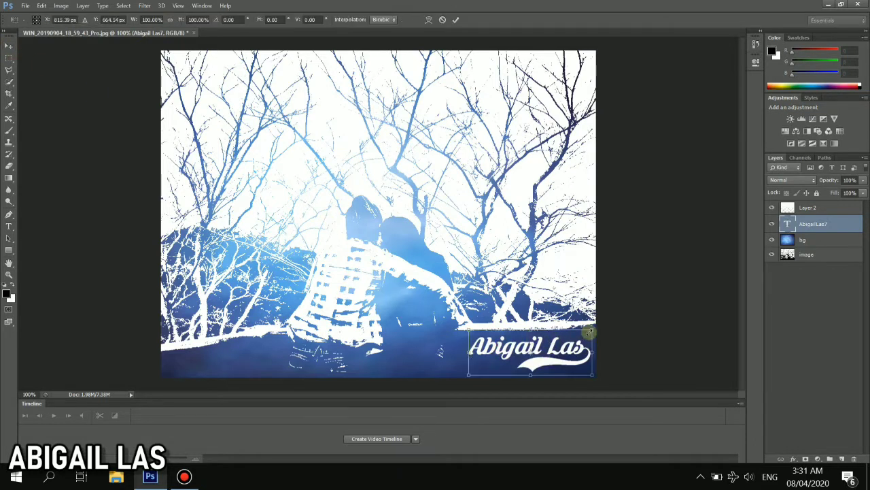
pyautogui.moveTo(588, 331); pyautogui.dragTo(578, 338)
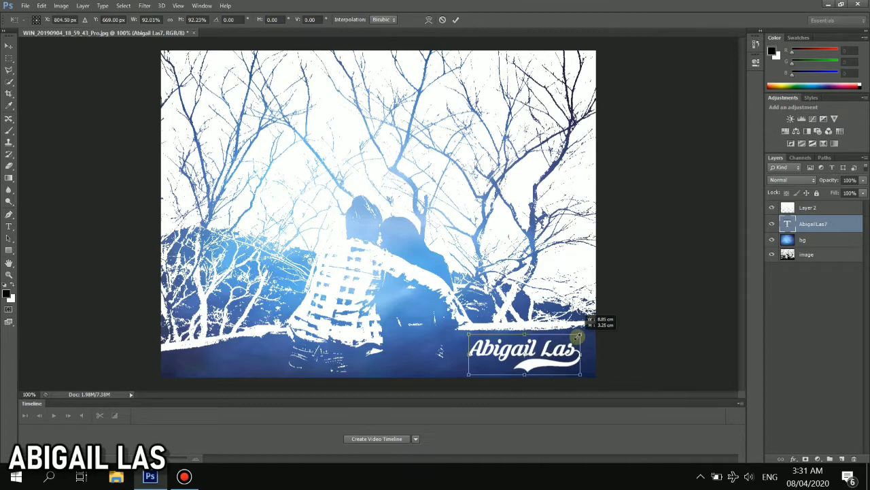
pyautogui.press('Return')
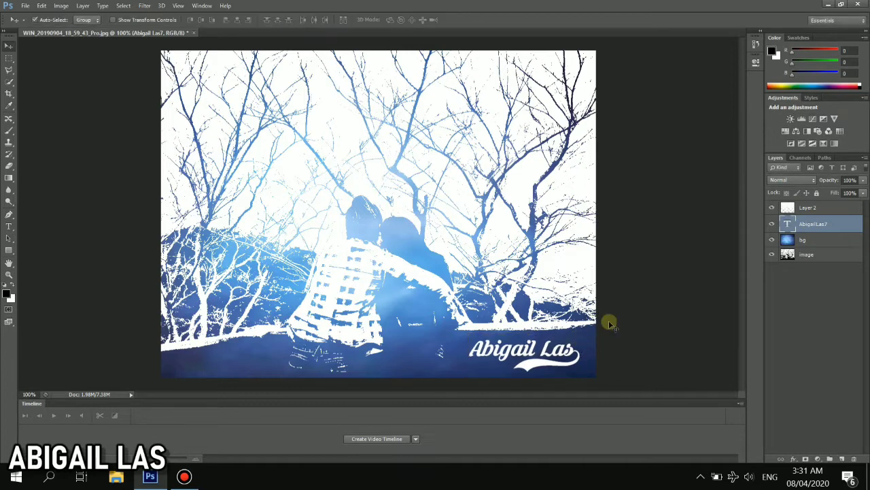
pyautogui.press('Right')
pyautogui.press('Right')
pyautogui.press('Right')
pyautogui.press('Right')
pyautogui.press('Right')
pyautogui.press('Right')
pyautogui.press('Right')
pyautogui.press('Right')
pyautogui.press('Right')
pyautogui.press('Right')
pyautogui.press('Right')
pyautogui.press('Right')
pyautogui.press('Right')
pyautogui.press('Right')
pyautogui.press('Right')
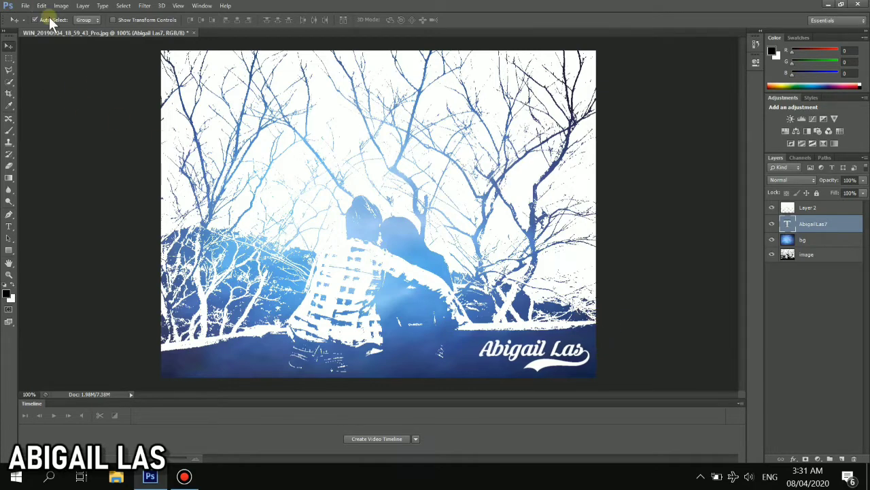
# Save the artwork as galaxy.psd in the Screenshots folder, replacing the existing file.
pyautogui.hotkey('ctrl', 'shift', 's')
pyautogui.doubleClick(363, 111)
pyautogui.click(135, 114)
pyautogui.press('Return')
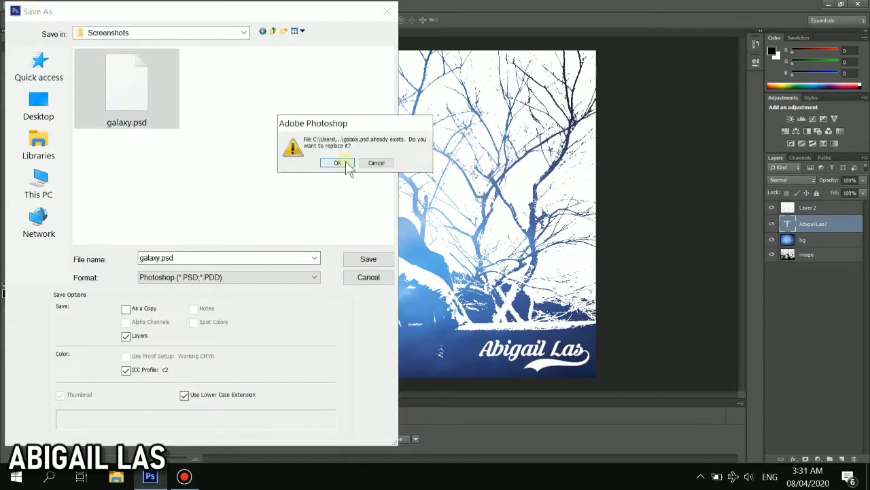
pyautogui.click(338, 162)
pyautogui.click(542, 147)
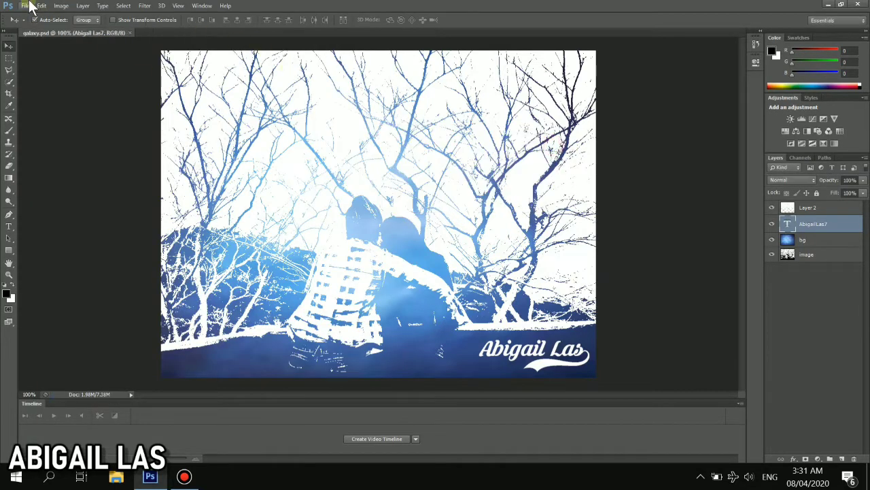
# Save a JPEG copy as galaxy.jpg, replacing the old file with default quality options.
pyautogui.click(25, 6)
pyautogui.click(66, 168)
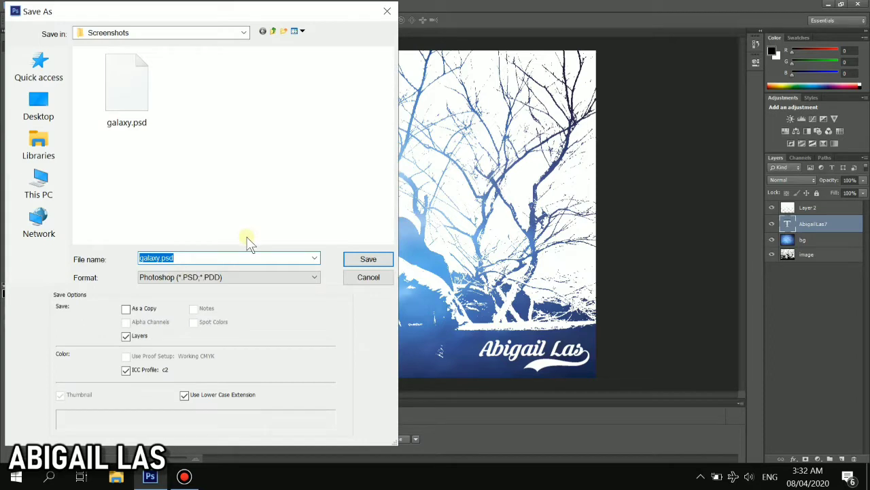
pyautogui.click(249, 277)
pyautogui.click(250, 370)
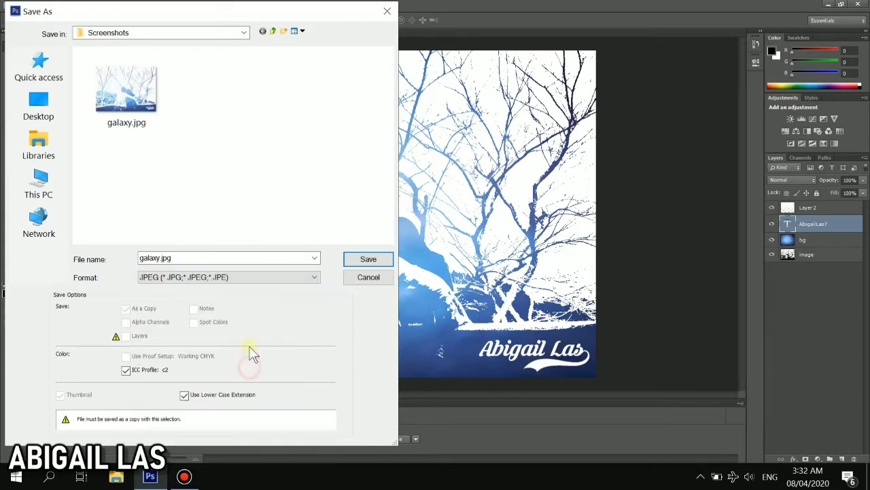
pyautogui.doubleClick(152, 126)
pyautogui.click(333, 162)
pyautogui.click(491, 129)
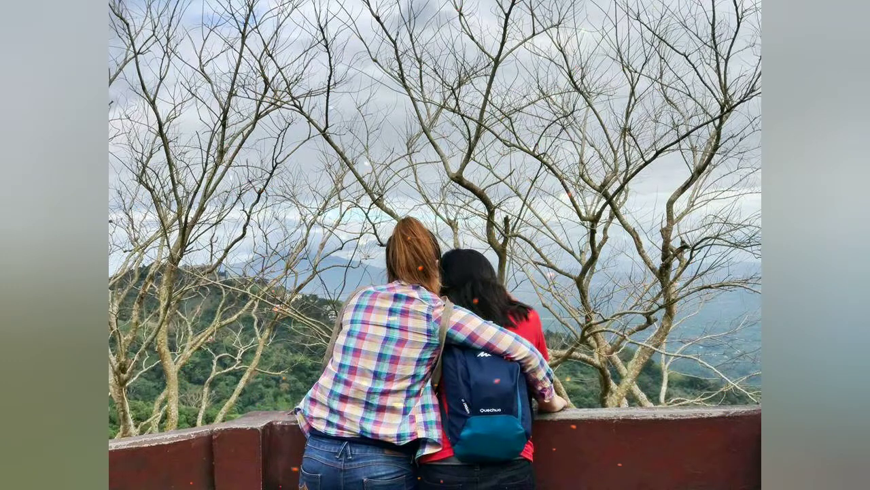